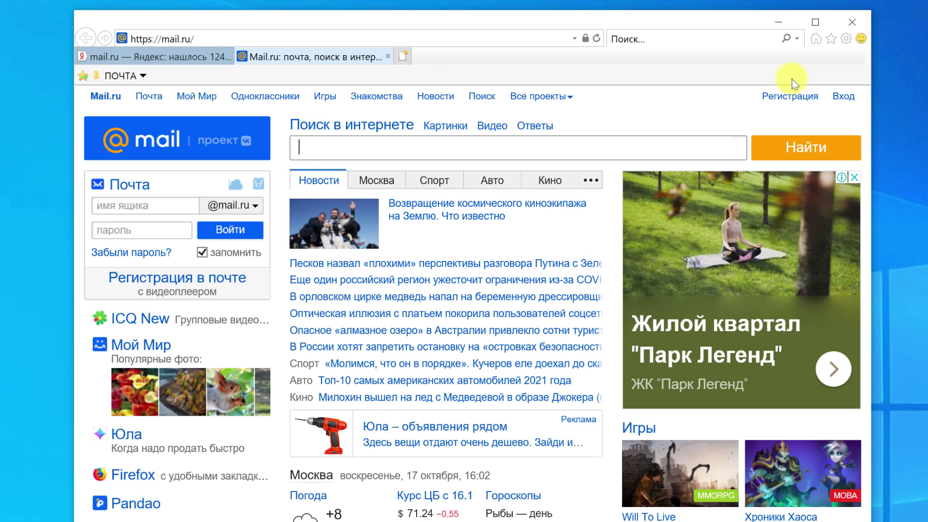
# Turn the favorites bar (Панель избранного) off and back on
pyautogui.rightClick(431, 58)
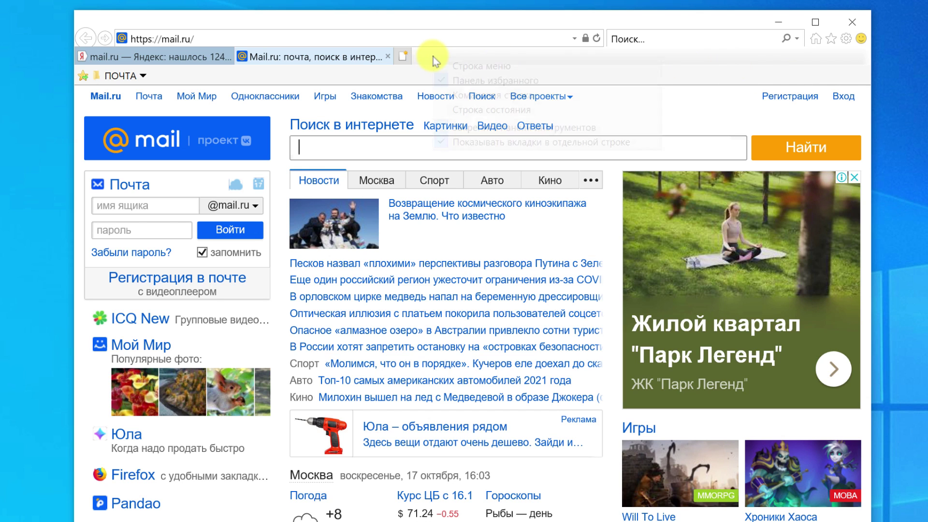
pyautogui.click(517, 81)
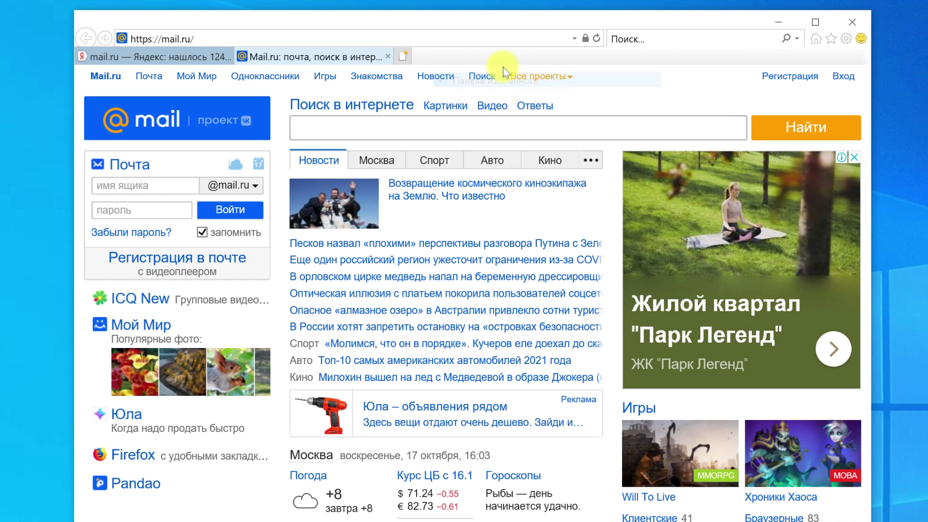
pyautogui.rightClick(500, 57)
pyautogui.click(514, 80)
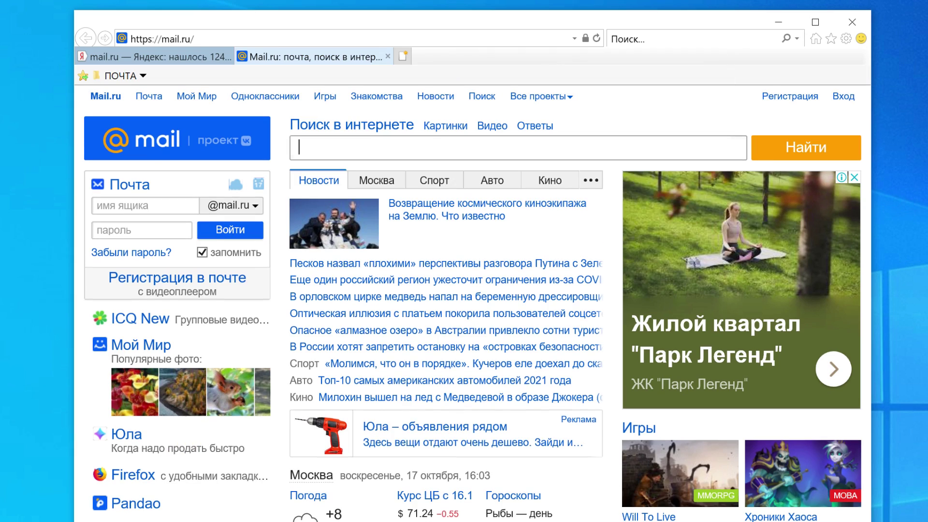
# Switch to Microsoft Edge and set its favorites bar to be shown always (Всегда)
pyautogui.click(851, 22)
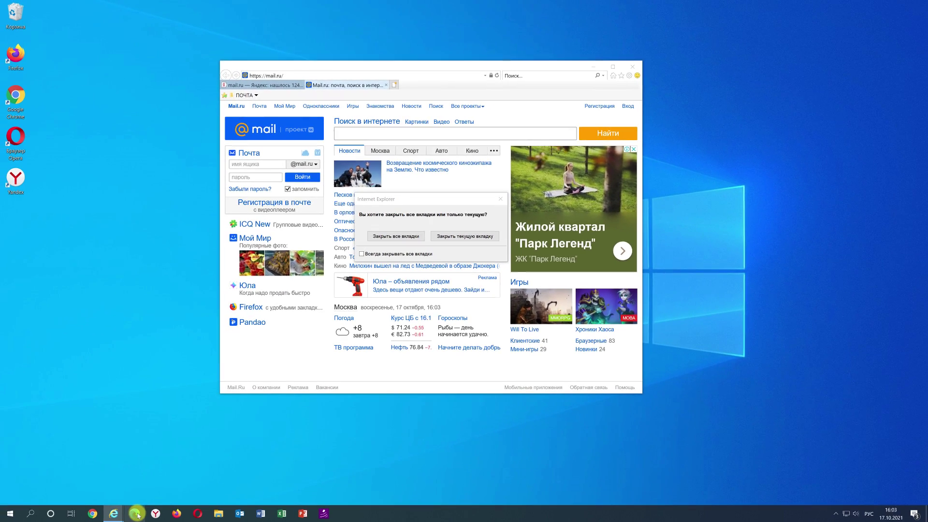
pyautogui.click(136, 513)
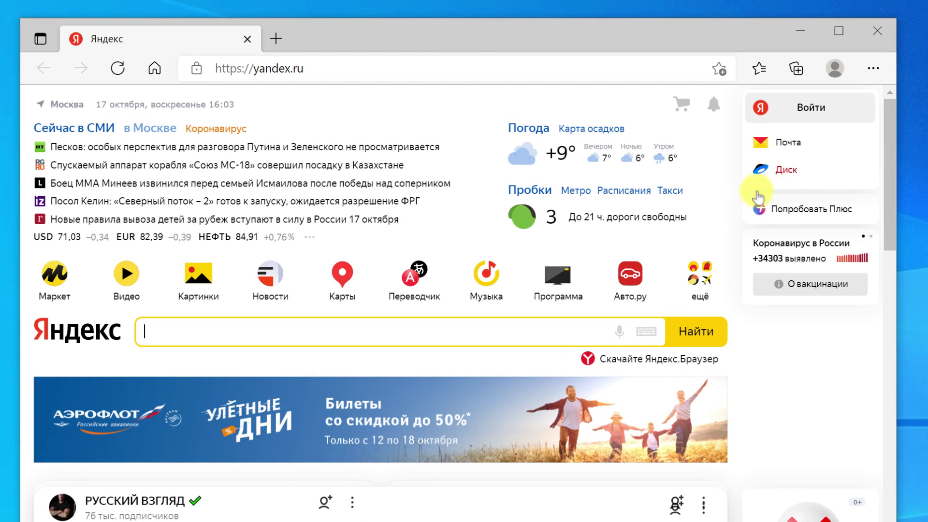
pyautogui.click(762, 69)
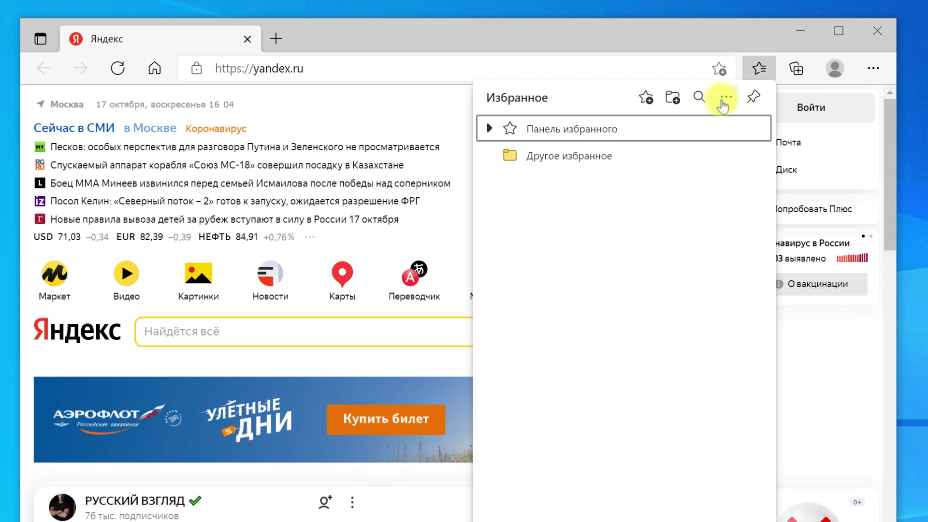
pyautogui.click(723, 102)
pyautogui.moveTo(553, 314)
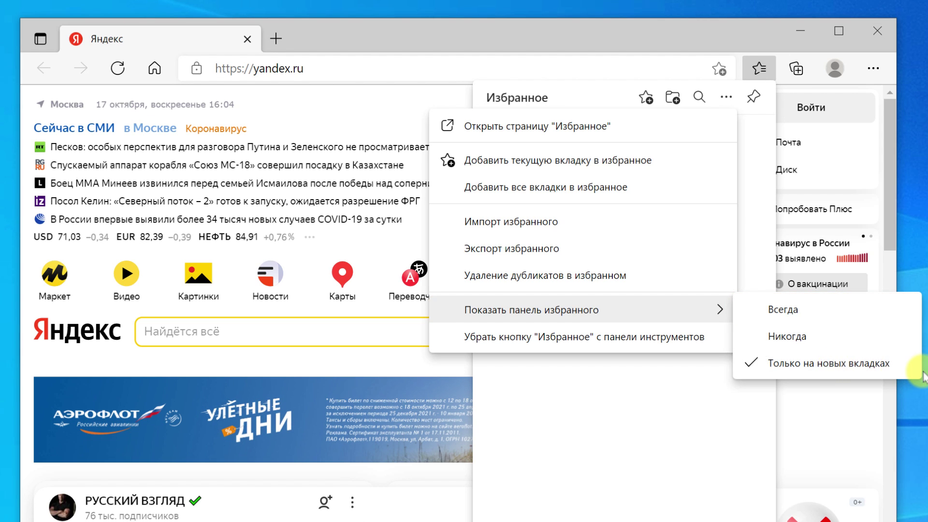
pyautogui.click(771, 309)
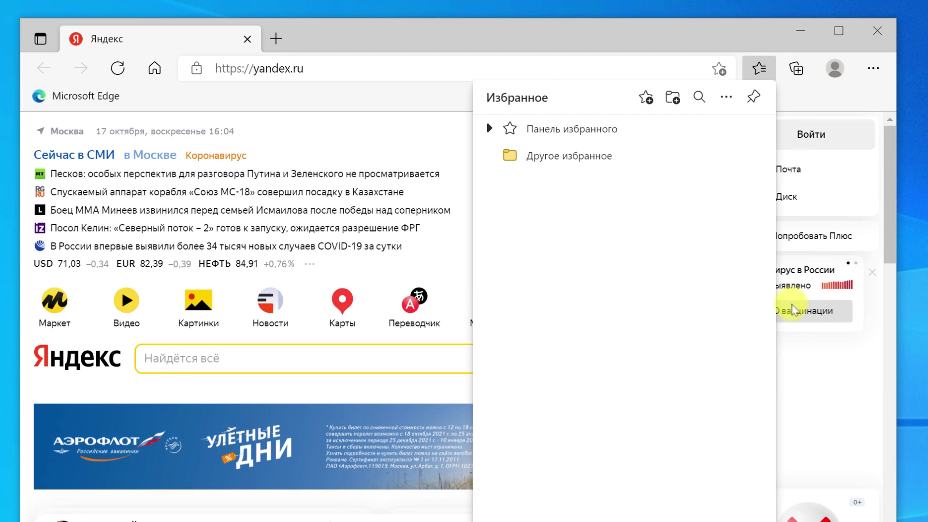
pyautogui.click(319, 106)
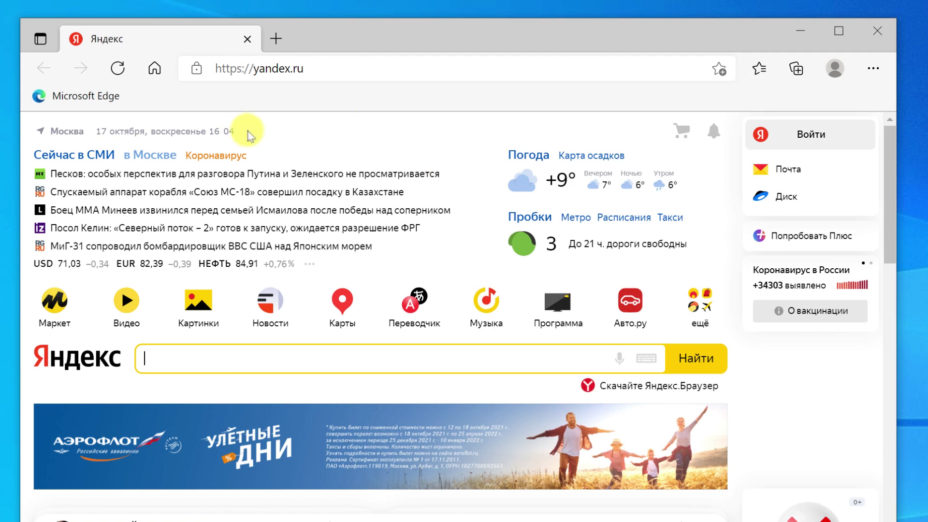
# Add the open yandex.ru page to the favorites bar
pyautogui.click(342, 69)
pyautogui.click(341, 69)
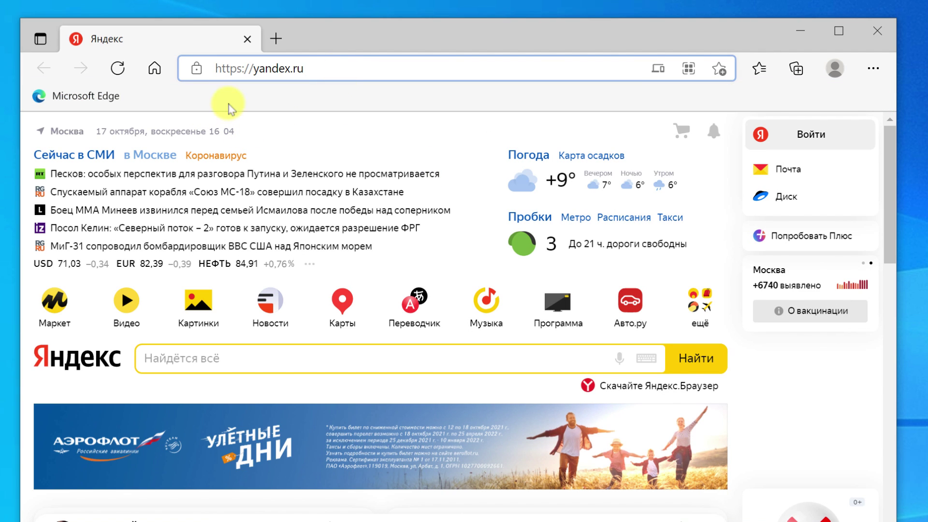
pyautogui.moveTo(196, 69); pyautogui.dragTo(208, 99)
# Find the mail.ru site through a web search and add its home page to the favorites bar
pyautogui.click(331, 68)
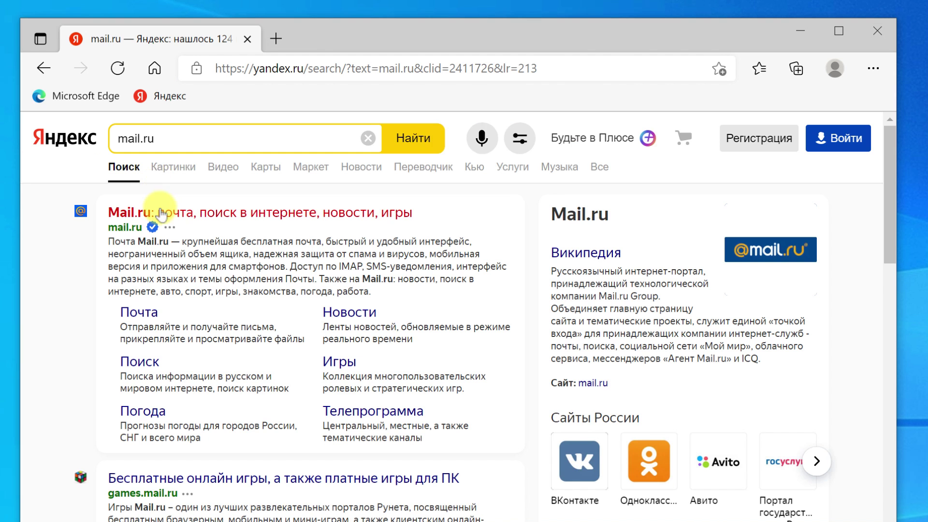
pyautogui.click(99, 213)
pyautogui.moveTo(196, 68); pyautogui.dragTo(265, 95)
# Shorten the name of the new mail site favorite to Mail.ru
pyautogui.rightClick(268, 96)
pyautogui.click(355, 203)
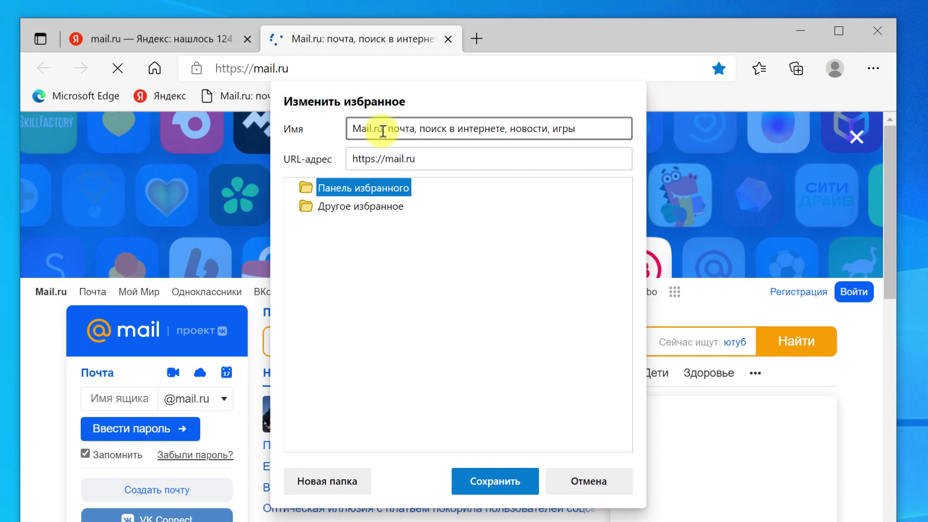
pyautogui.moveTo(385, 128); pyautogui.dragTo(576, 129)
pyautogui.press('BackSpace')
pyautogui.press('Return')
# Create a folder named ПОЧТА on the favorites bar
pyautogui.rightClick(238, 98)
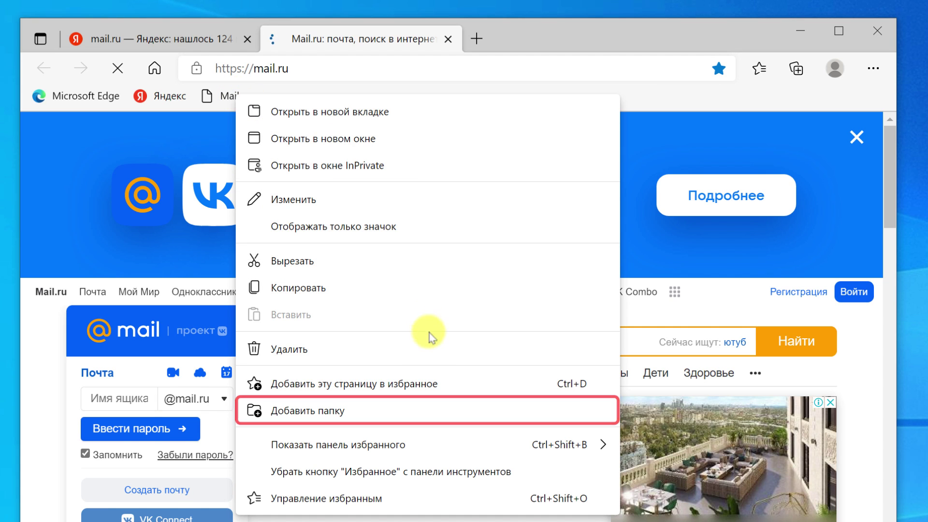
pyautogui.click(399, 412)
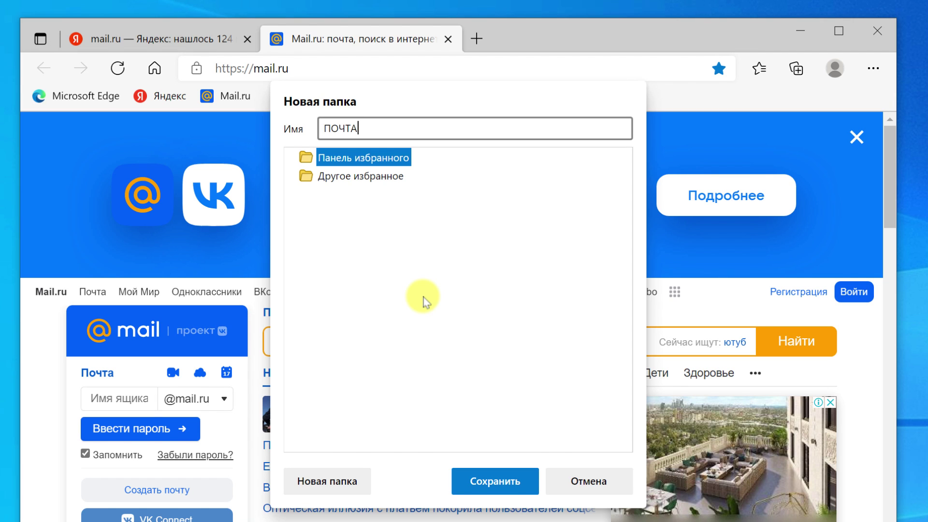
pyautogui.write('ПОЧТА')
pyautogui.press('Return')
# Move the Mail.ru and Яндекс favorites into the ПОЧТА folder and check the folder's contents
pyautogui.click(296, 97)
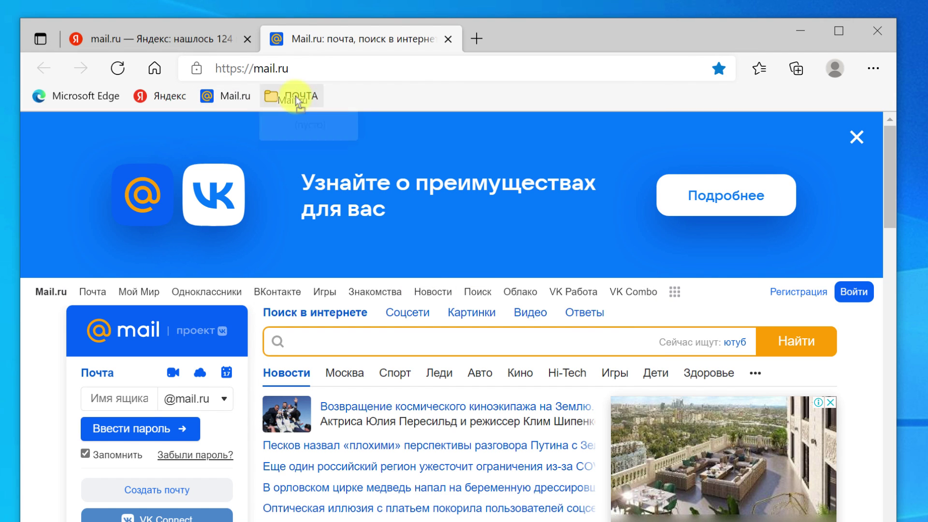
pyautogui.moveTo(296, 98); pyautogui.dragTo(294, 98)
pyautogui.moveTo(163, 96); pyautogui.dragTo(237, 100)
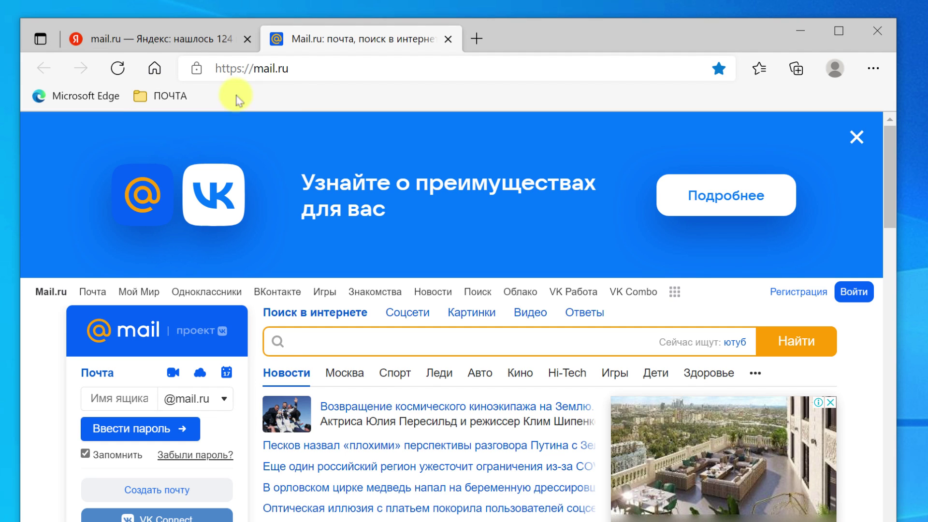
pyautogui.click(156, 99)
pyautogui.click(156, 99)
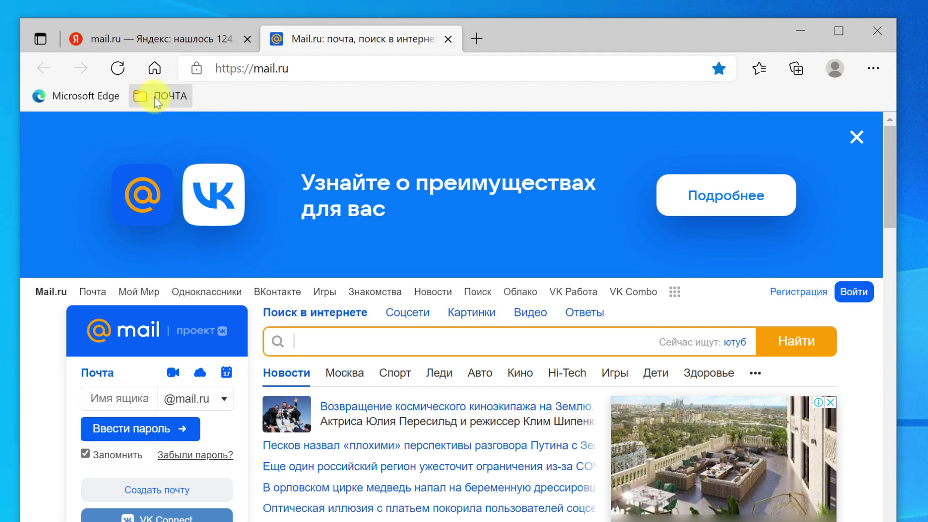
# Close Edge, switch to Firefox and show its bookmarks toolbar
pyautogui.click(888, 27)
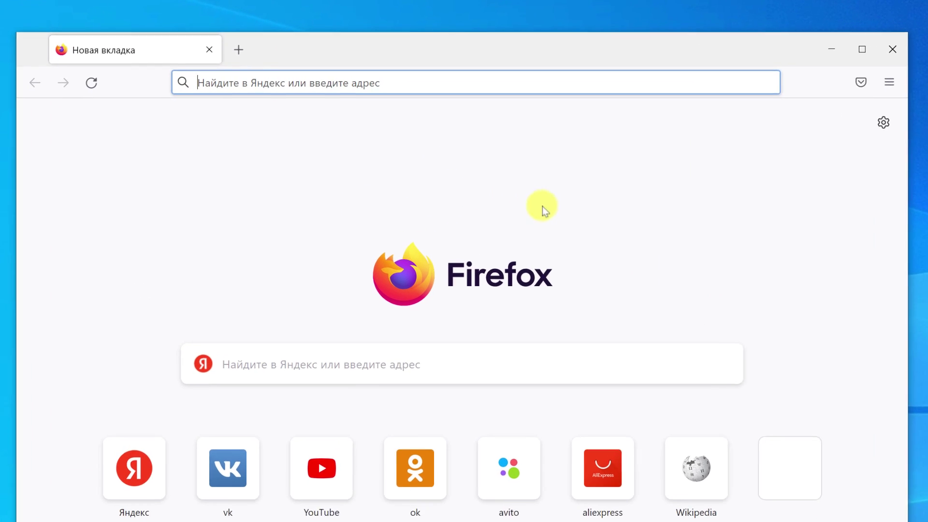
pyautogui.click(647, 92)
pyautogui.click(879, 220)
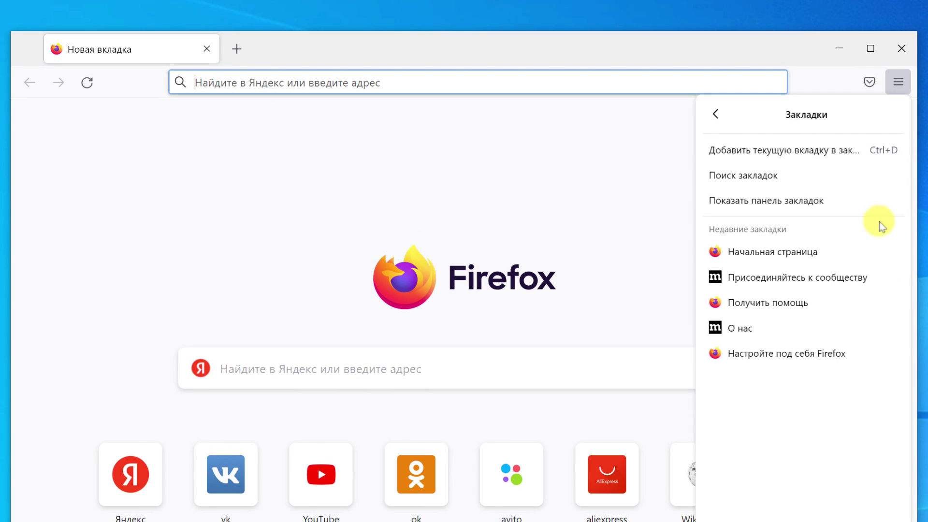
pyautogui.click(797, 202)
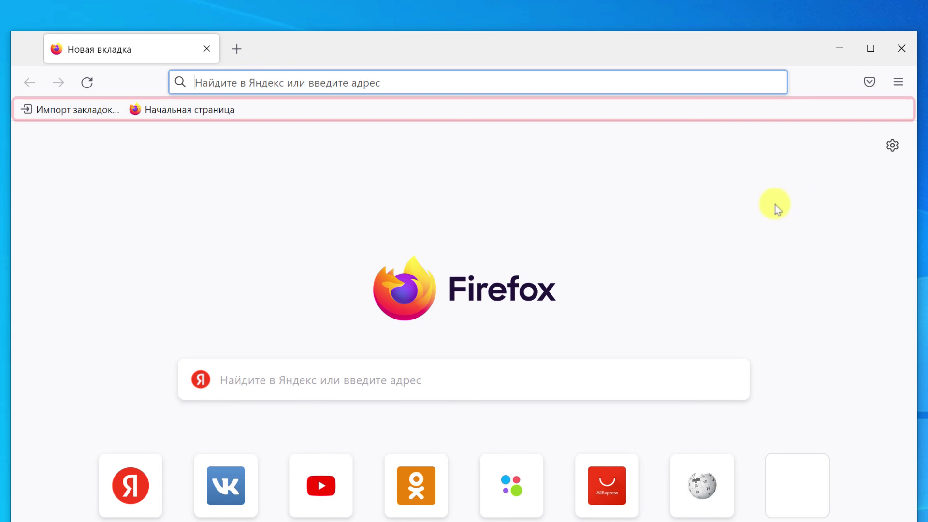
# Open the Яндекс site from the new tab page and add it to the bookmarks toolbar
pyautogui.click(131, 486)
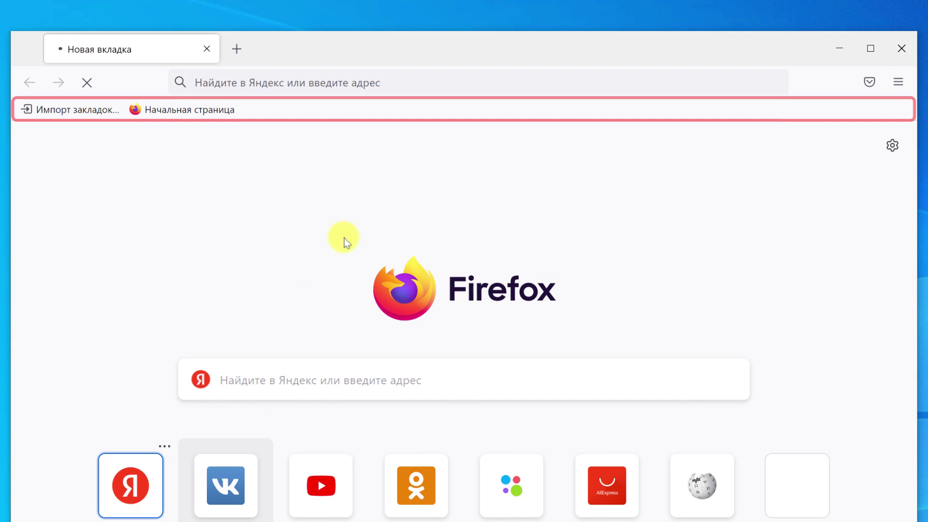
pyautogui.moveTo(198, 85); pyautogui.dragTo(258, 115)
# Create a folder named ПОЧТА on the bookmarks toolbar and move the Яндекс bookmark into it
pyautogui.rightClick(332, 115)
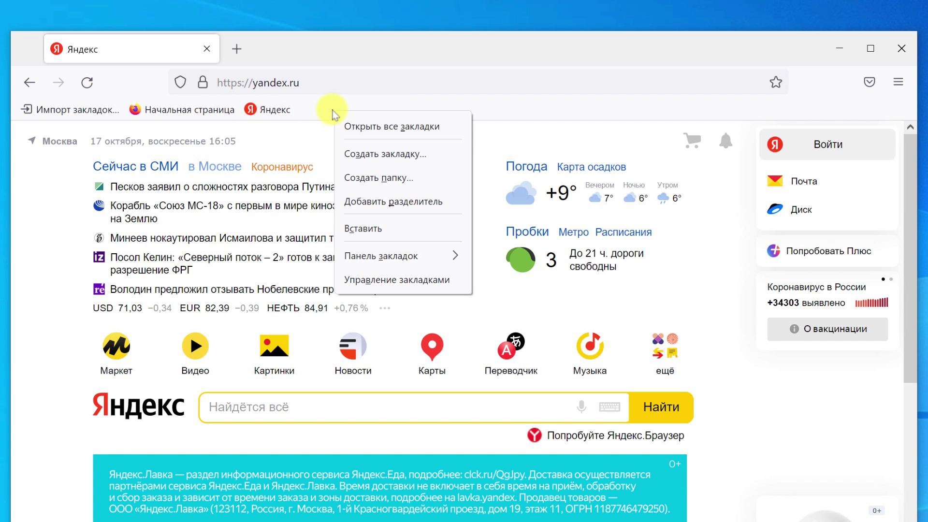
pyautogui.click(375, 177)
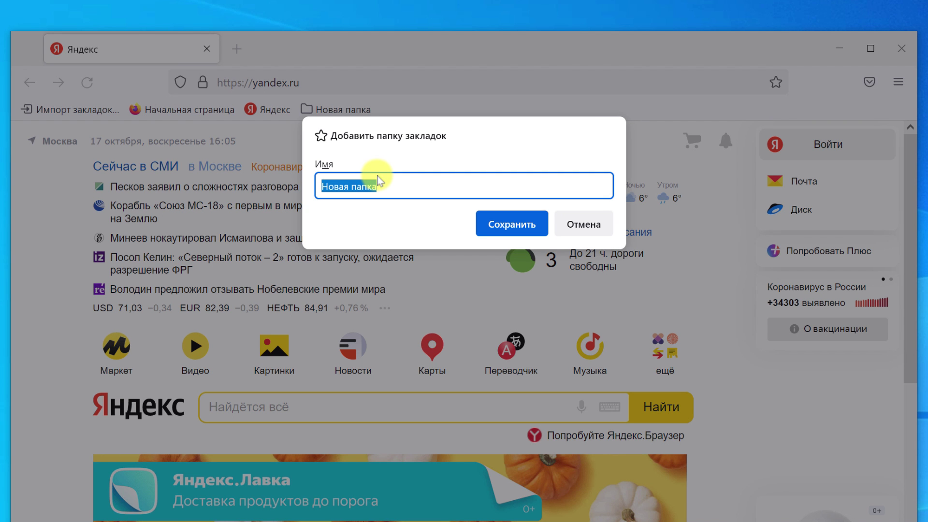
pyautogui.write('ПОЧТА')
pyautogui.press('Return')
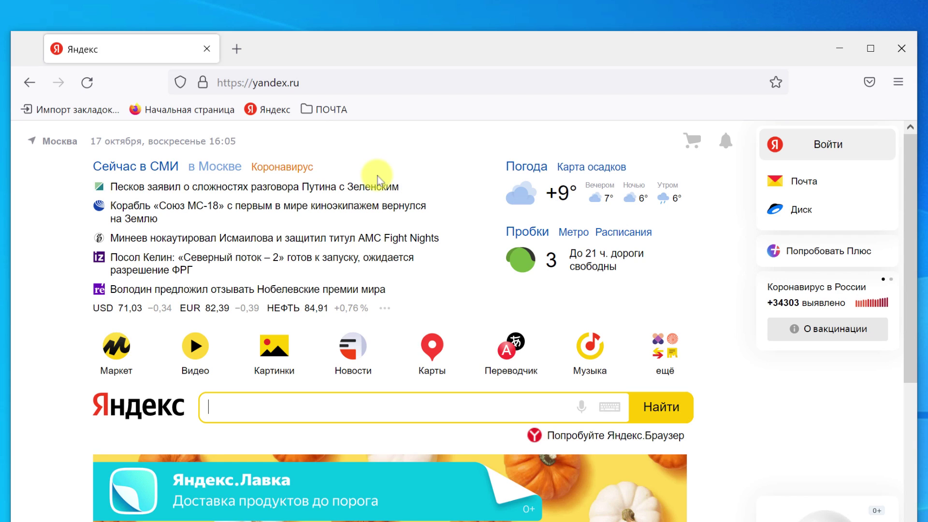
pyautogui.moveTo(271, 110); pyautogui.dragTo(317, 111)
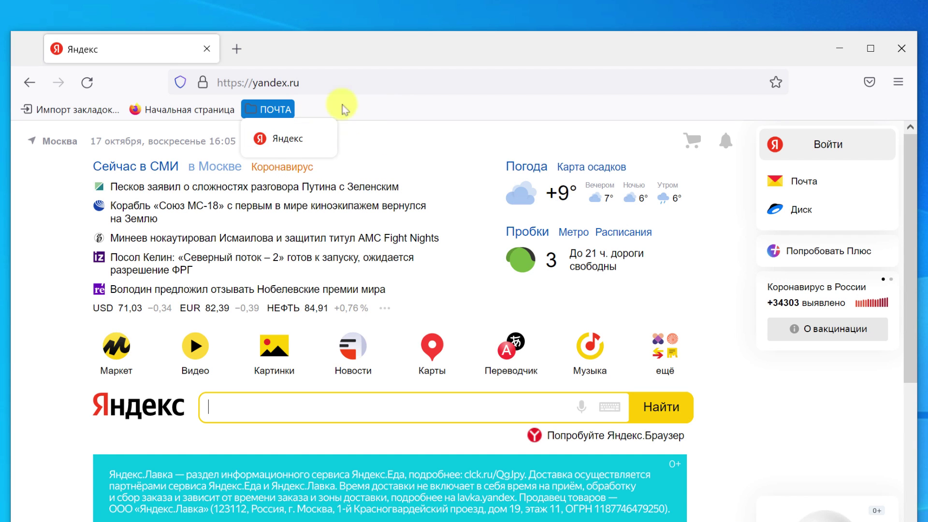
pyautogui.click(372, 82)
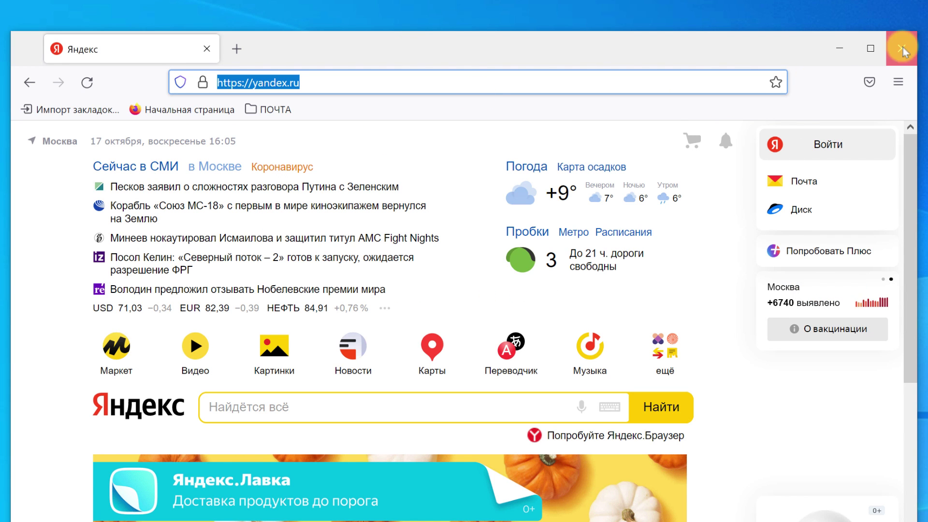
# Close Firefox, switch to Opera and dismiss the Яндекс.Браузер promotion on the Yandex page
pyautogui.click(902, 48)
pyautogui.click(197, 515)
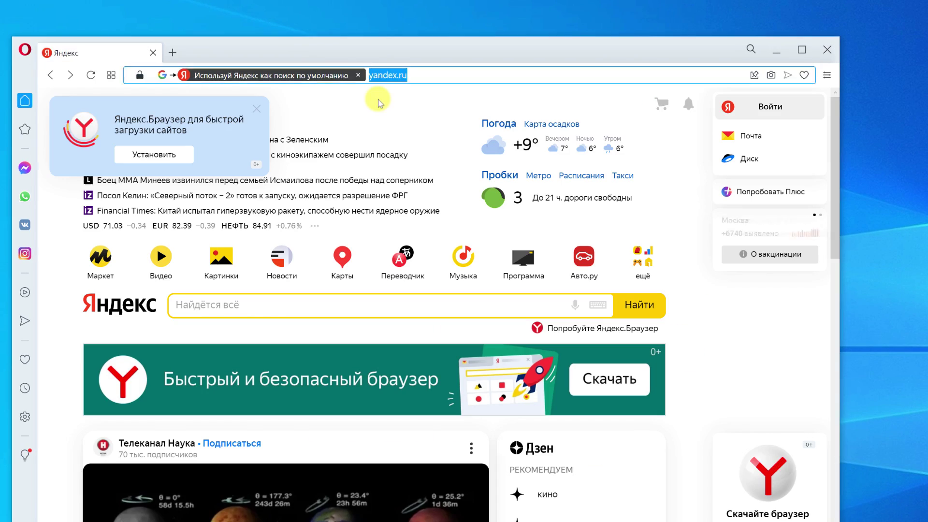
pyautogui.click(256, 109)
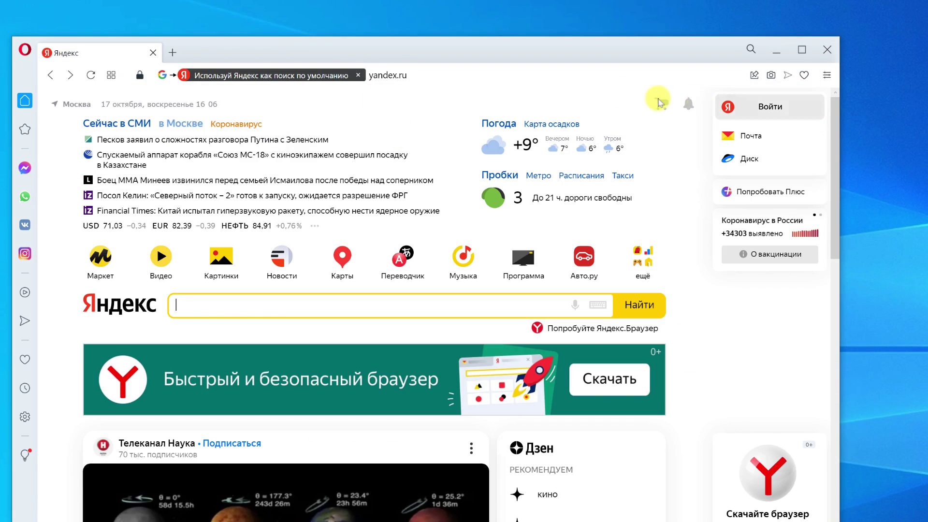
pyautogui.click(425, 76)
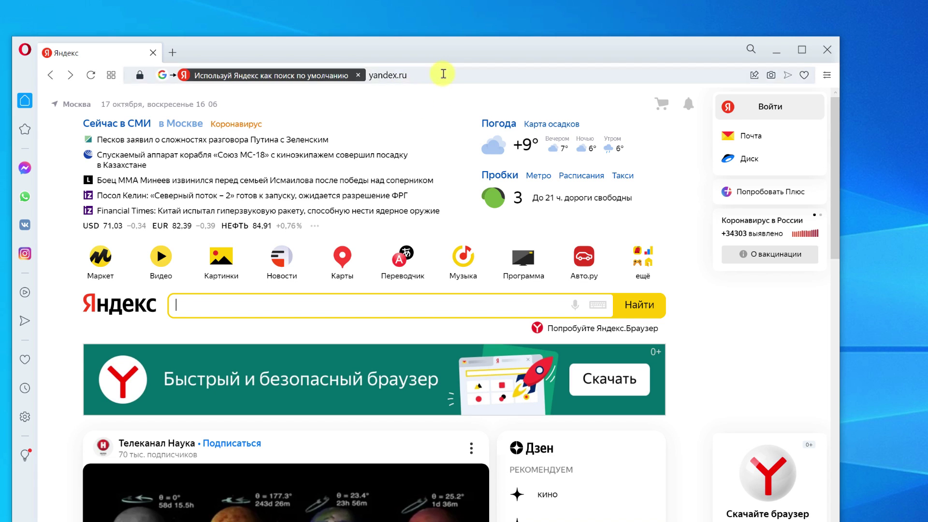
pyautogui.rightClick(425, 78)
pyautogui.click(416, 100)
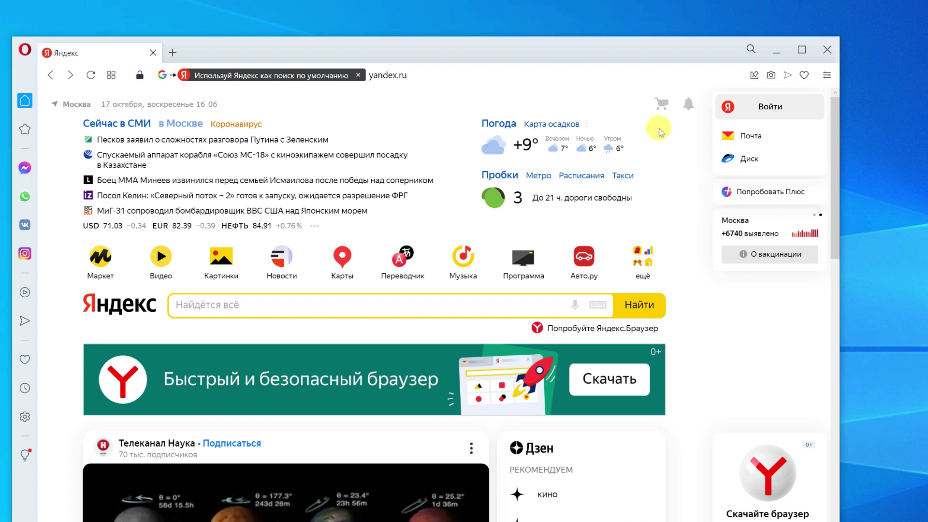
# Enable the bookmarks bar (Отобразить панель закладок) in Opera's easy setup and close the setup
pyautogui.click(827, 75)
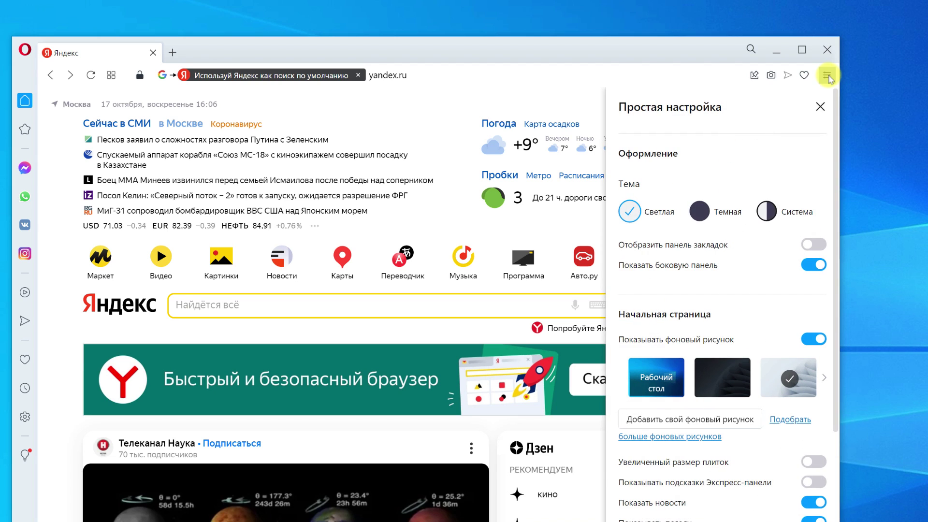
pyautogui.click(814, 245)
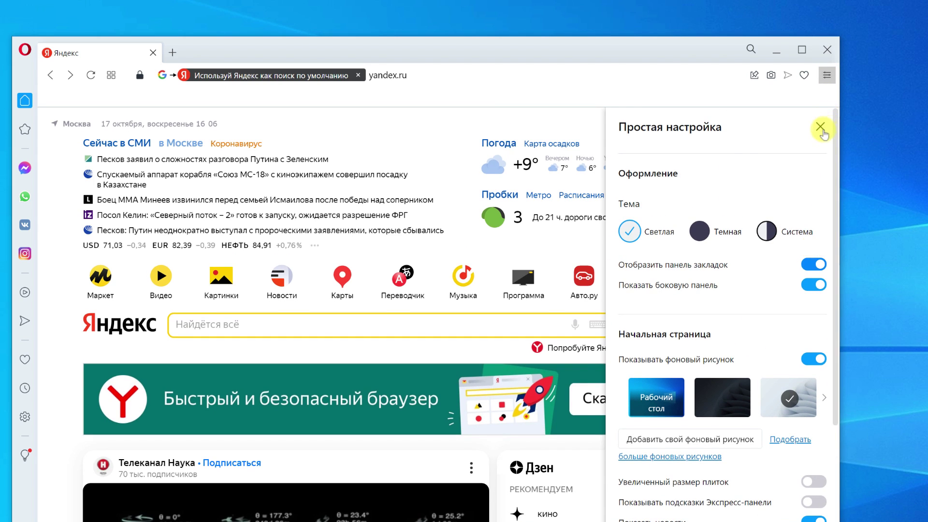
pyautogui.click(820, 126)
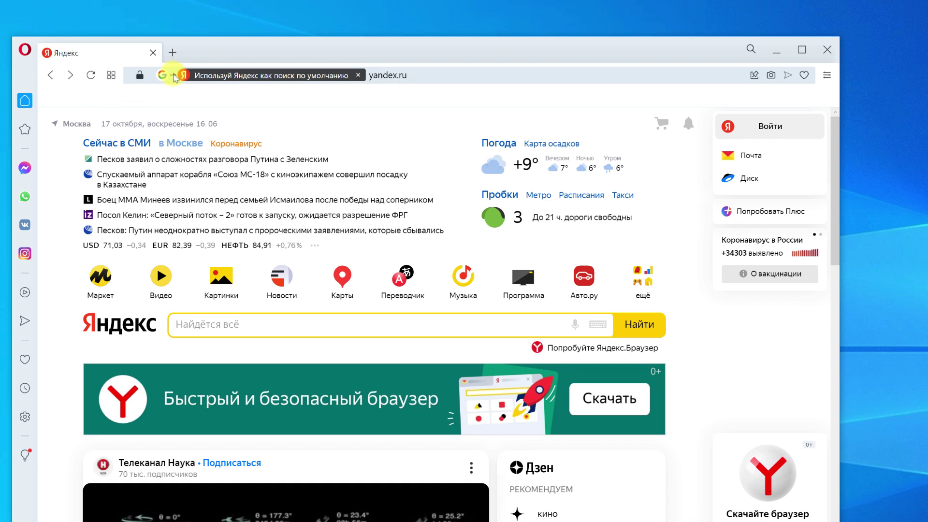
# Save the open yandex.ru page to the bookmarks bar under the name Яндекс
pyautogui.click(120, 99)
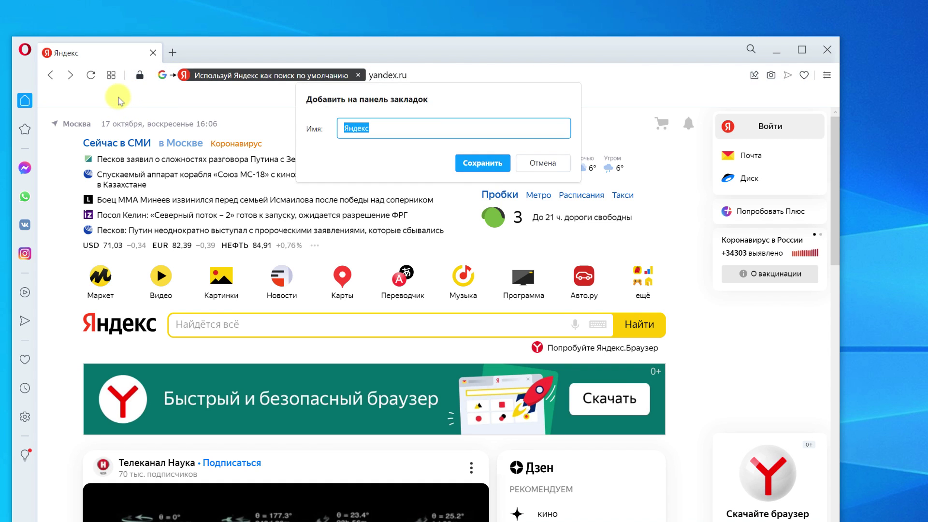
pyautogui.click(481, 162)
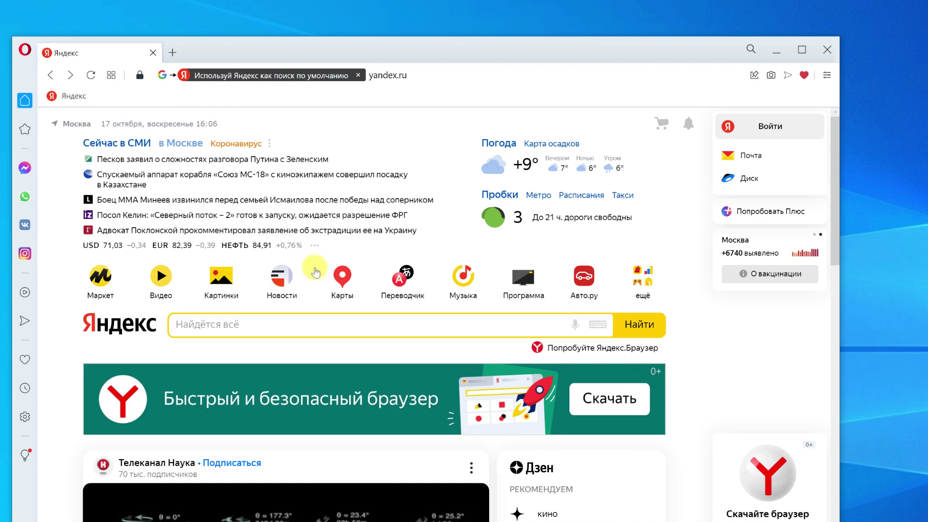
# Open Маркет from the Yandex home page and save it to the bookmarks bar under the name Яндекс.Маркет
pyautogui.click(107, 283)
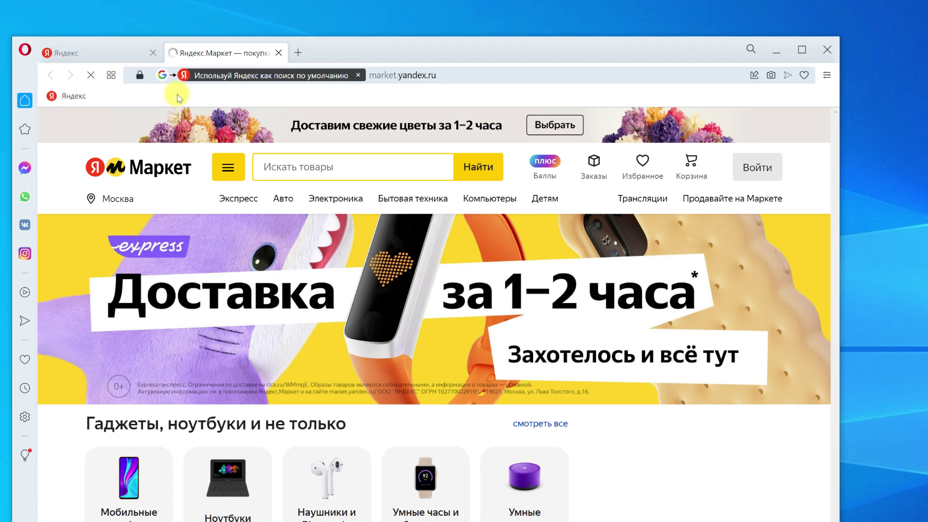
pyautogui.moveTo(336, 77); pyautogui.dragTo(120, 101)
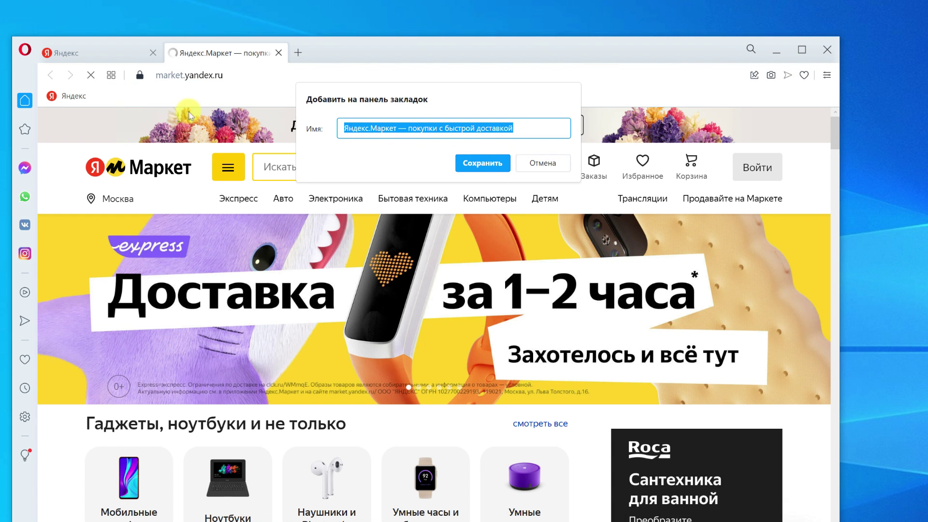
pyautogui.click(408, 127)
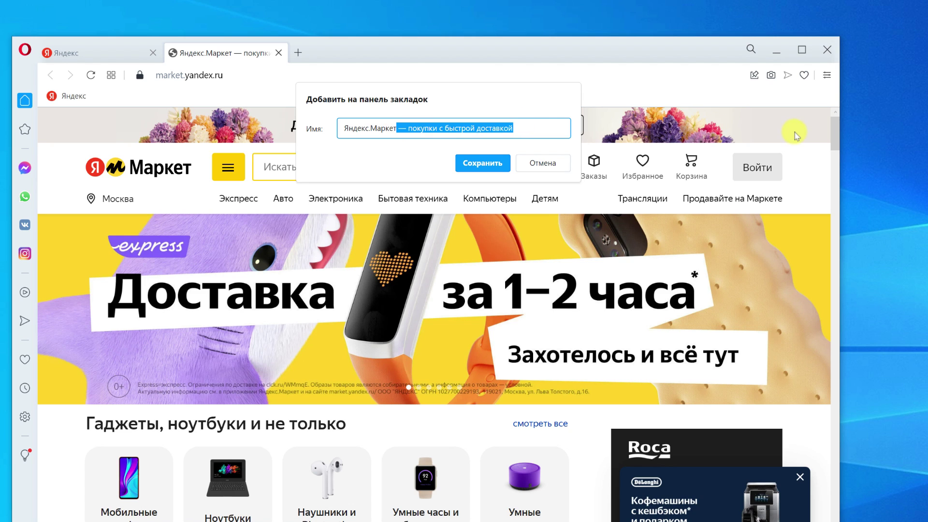
pyautogui.press('BackSpace')
pyautogui.press('Return')
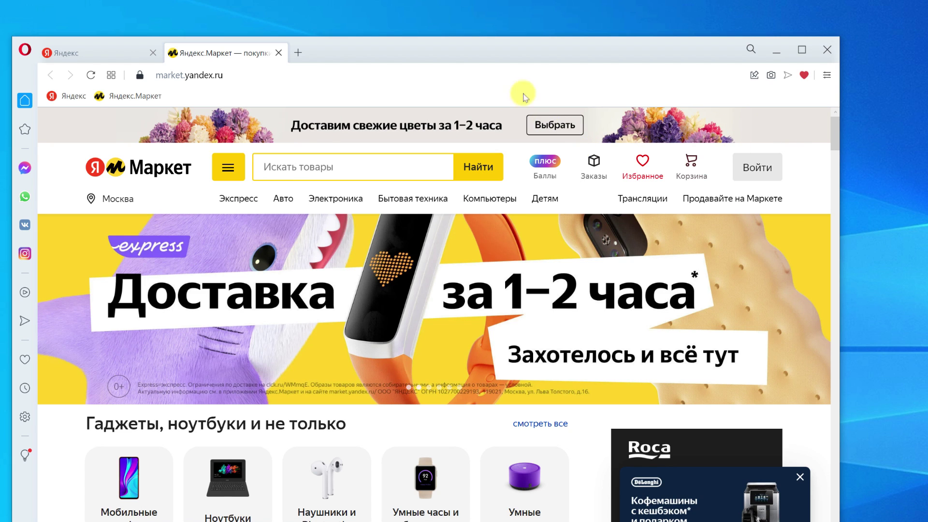
# Create a folder named ЯНДЕКС on Opera's bookmarks bar
pyautogui.rightClick(214, 96)
pyautogui.click(292, 214)
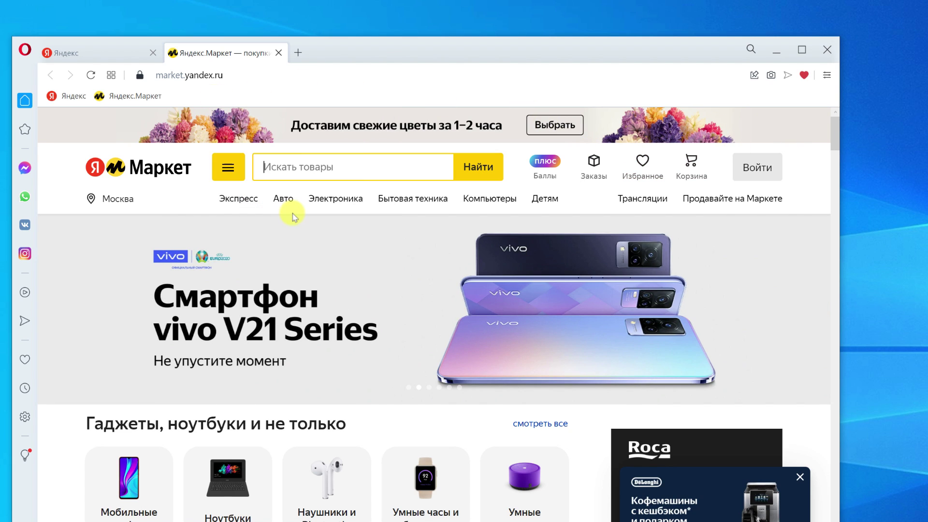
pyautogui.write('ЯН')
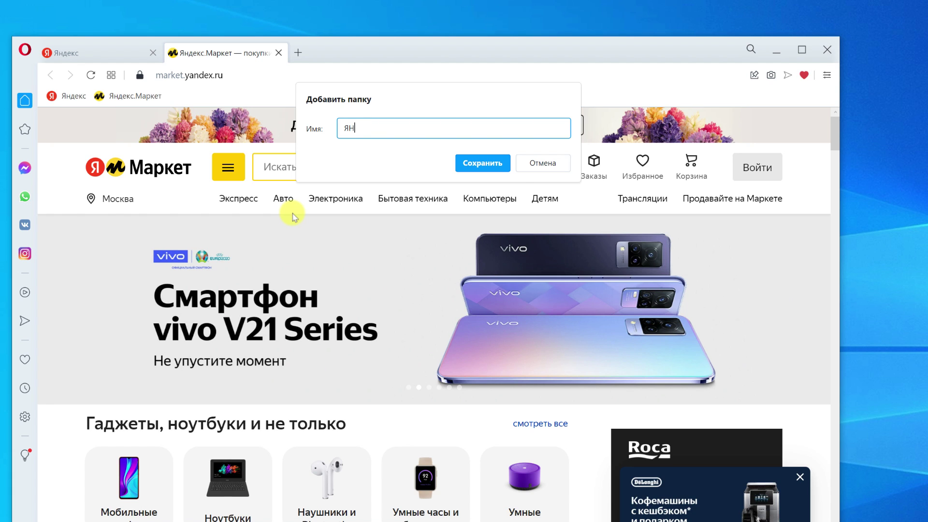
pyautogui.write('ДЕКС')
pyautogui.click(490, 168)
# Move the Яндекс.Маркет and Яндекс bookmarks into the ЯНДЕКС folder and check the folder's contents
pyautogui.moveTo(149, 98); pyautogui.dragTo(191, 95)
pyautogui.moveTo(109, 102); pyautogui.dragTo(102, 104)
pyautogui.click(87, 101)
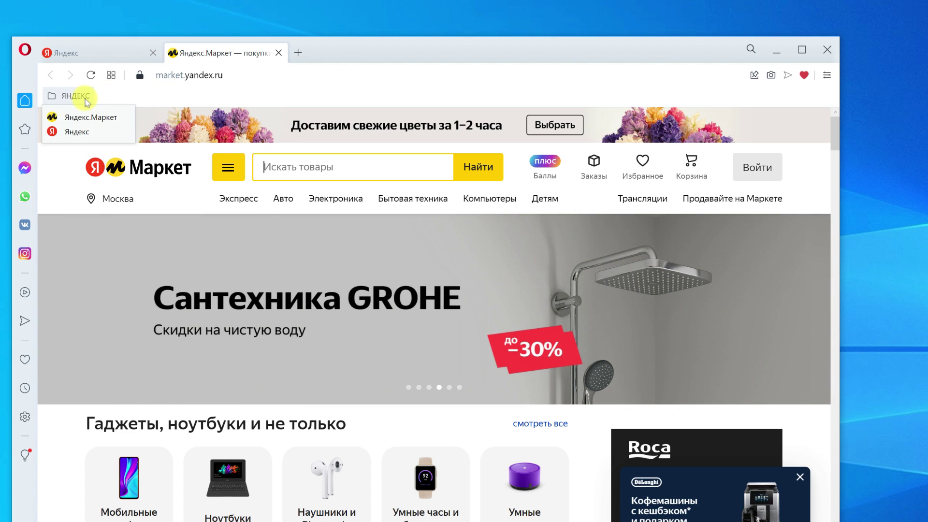
pyautogui.click(87, 101)
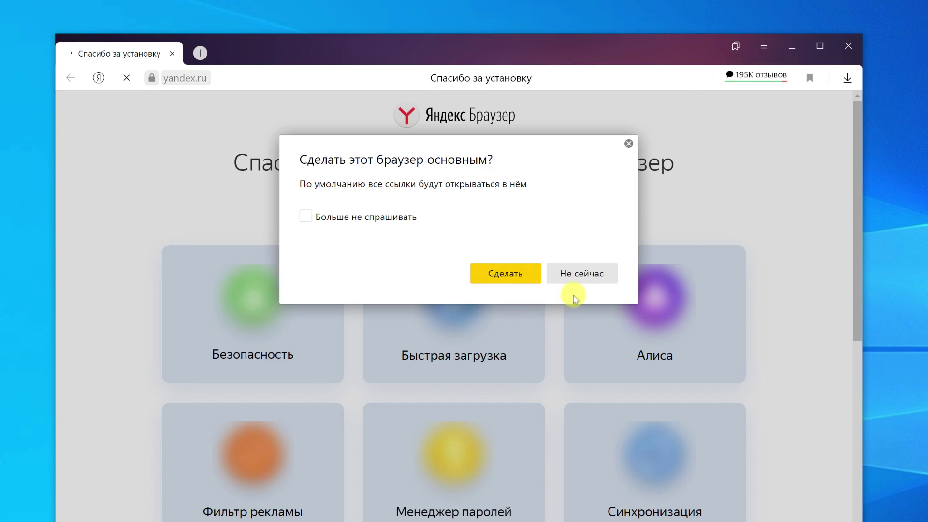
# In Яндекс.Браузер, decline making it the default browser and enable the bookmarks bar (Показывать панель закладок)
pyautogui.click(582, 276)
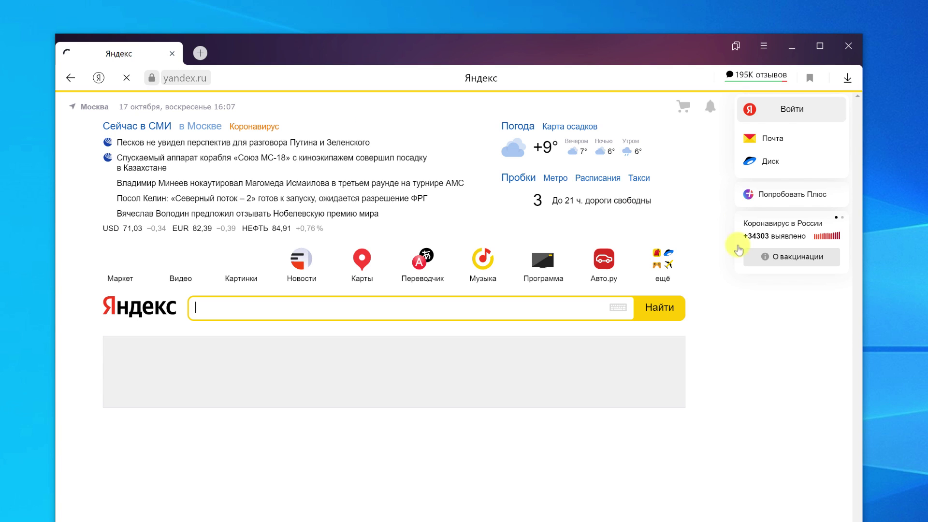
pyautogui.rightClick(292, 80)
pyautogui.click(287, 86)
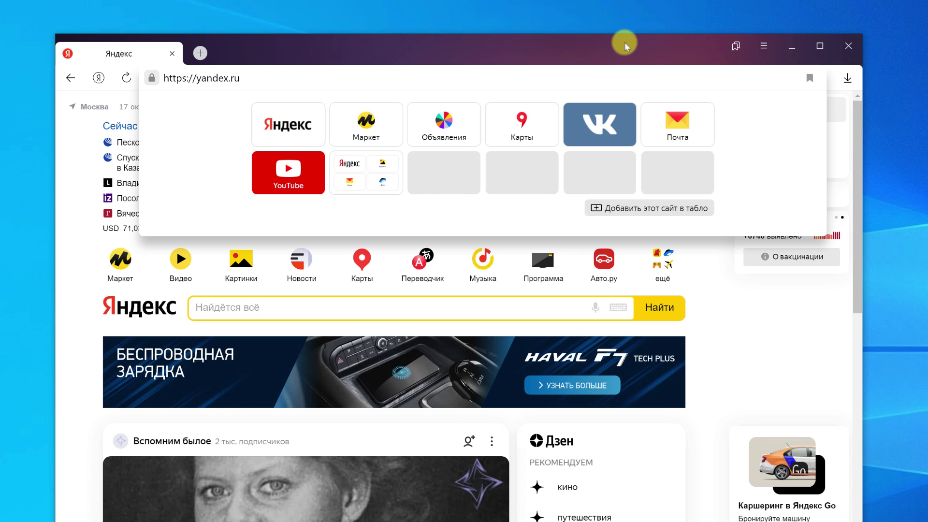
pyautogui.click(764, 46)
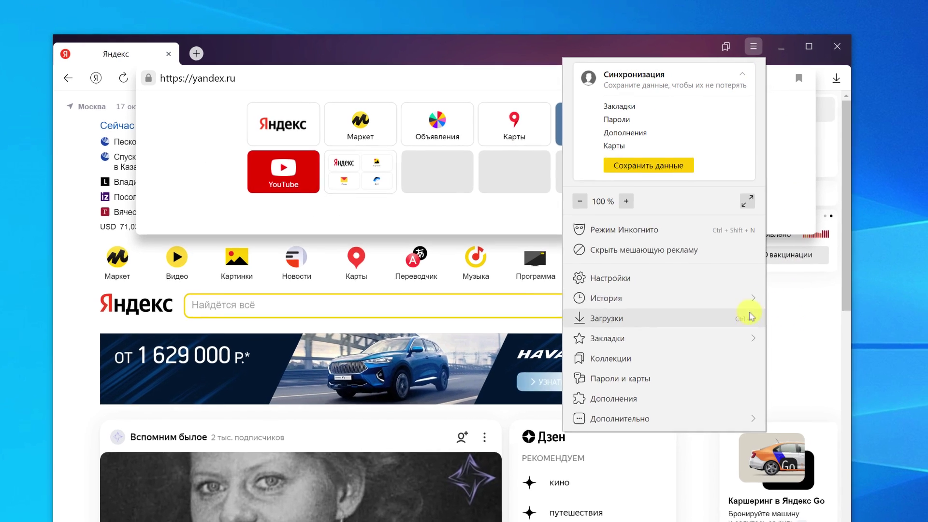
pyautogui.moveTo(754, 343)
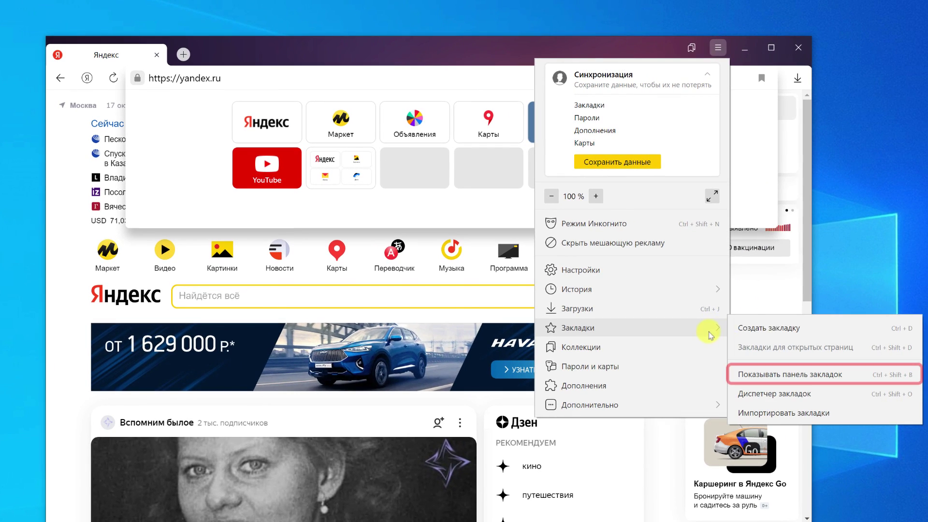
pyautogui.click(842, 375)
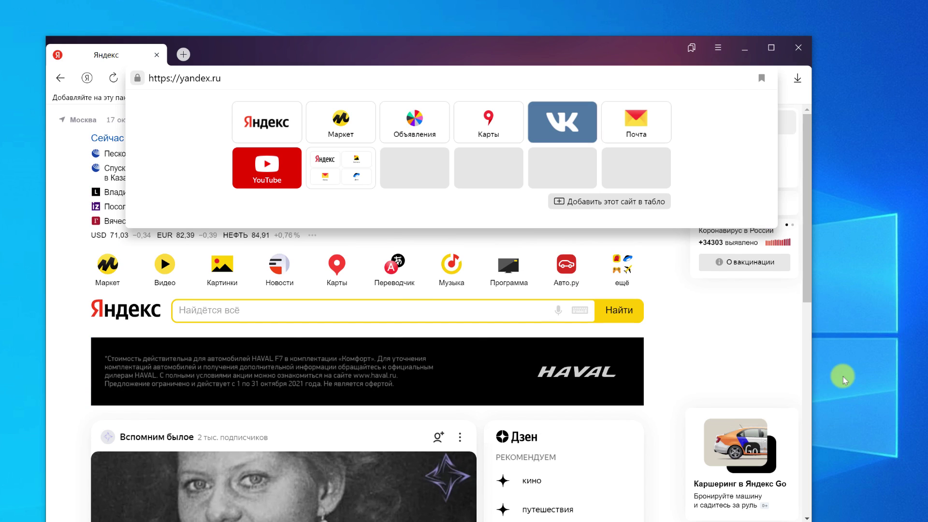
pyautogui.click(75, 161)
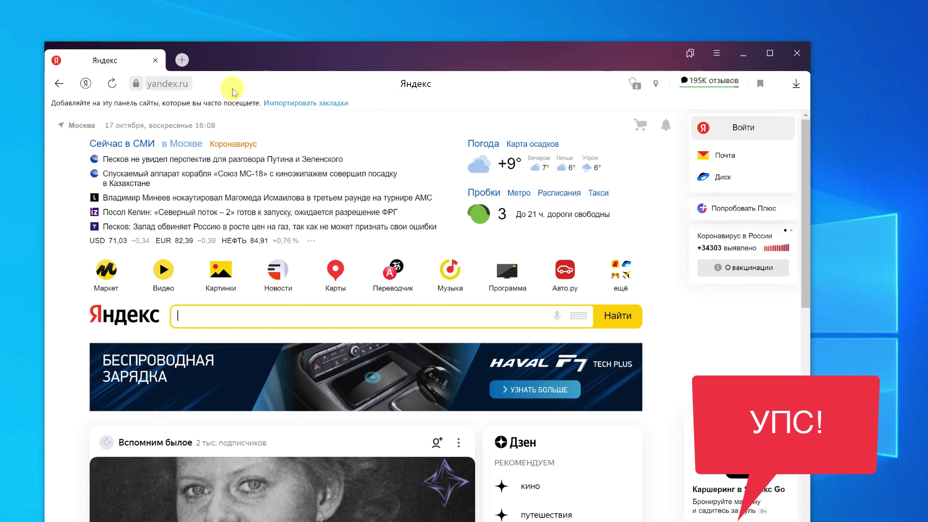
# Save the open yandex.ru page to Панель закладок
pyautogui.click(761, 84)
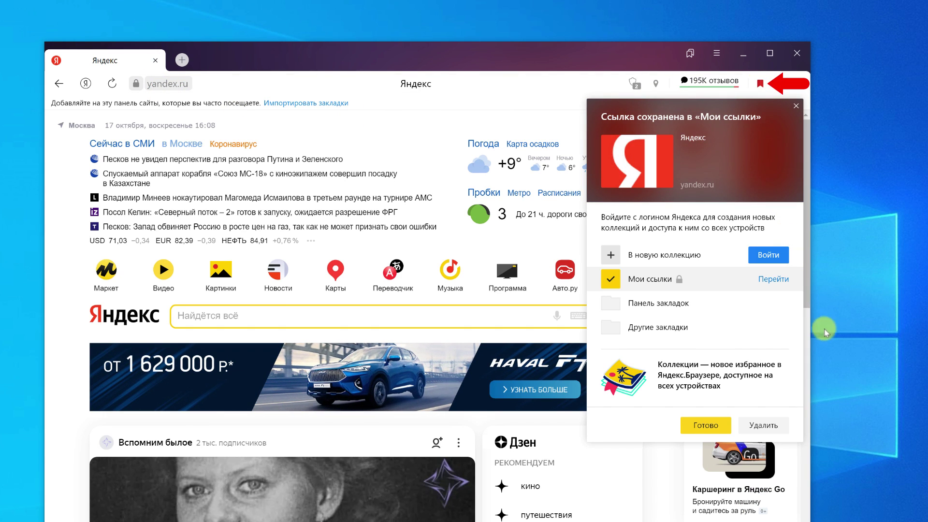
pyautogui.click(684, 304)
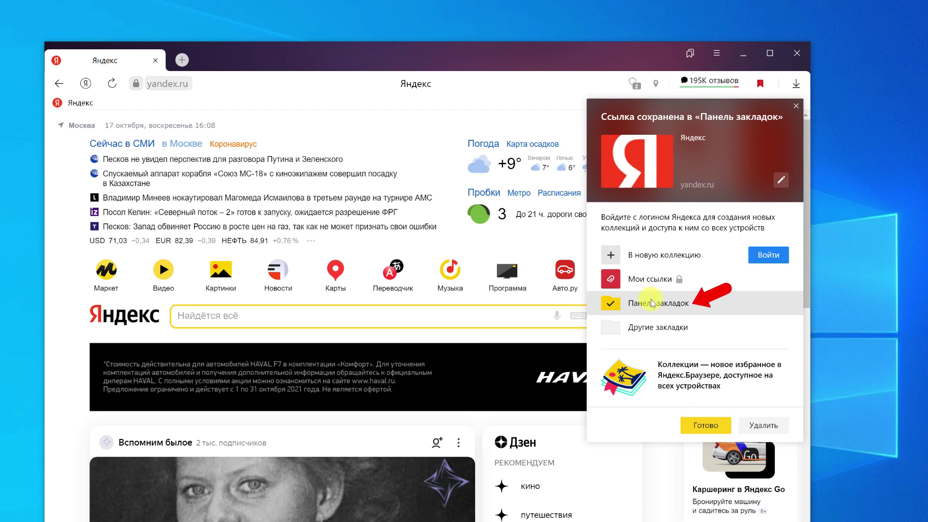
pyautogui.click(706, 426)
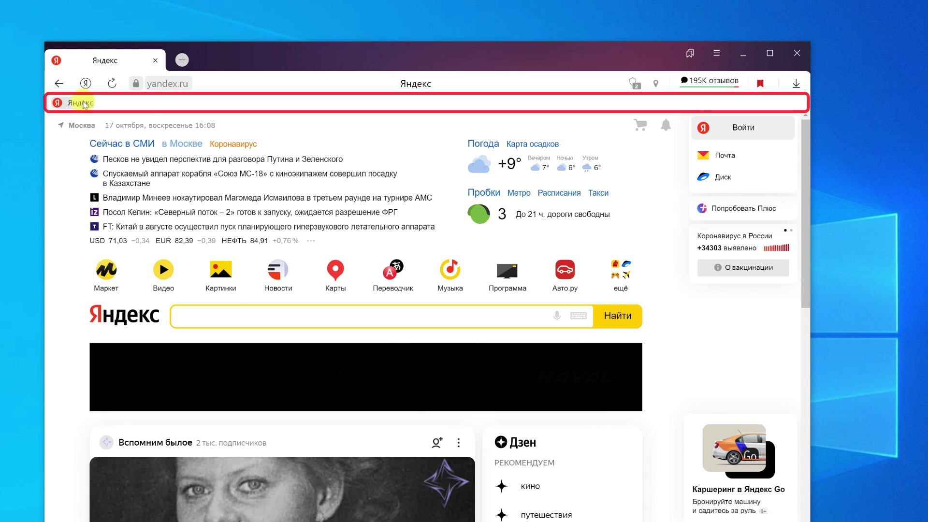
# Open mail.ru, dismissing the cloud storage offer, and save the page to Панель закладок
pyautogui.click(218, 84)
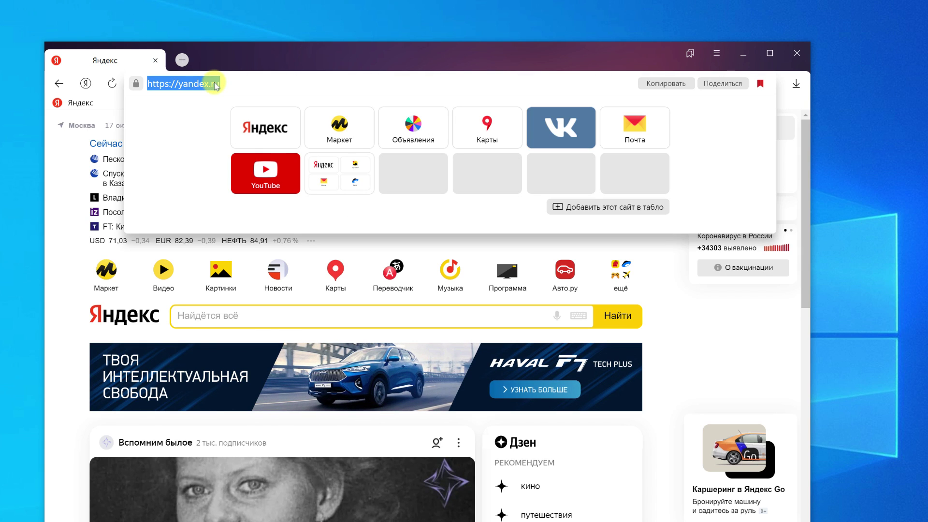
pyautogui.write('ьфшдкг')
pyautogui.press('Return')
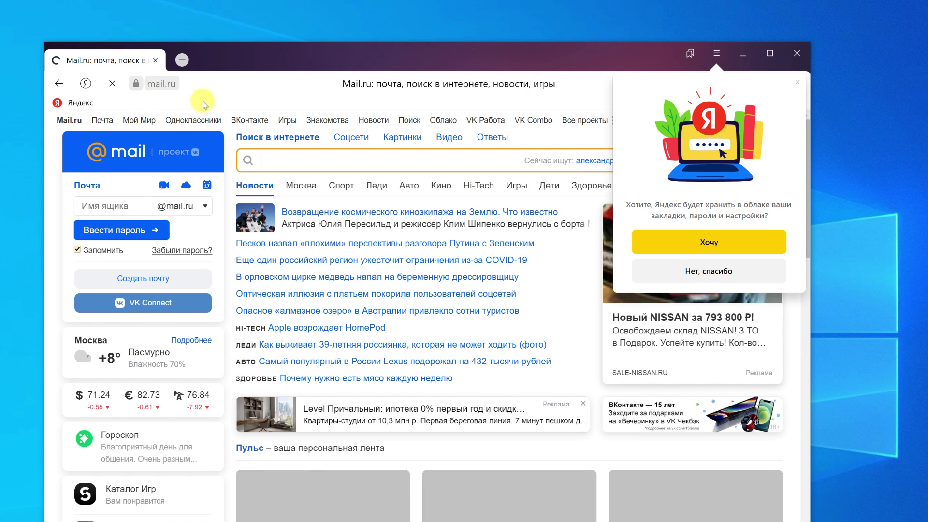
pyautogui.click(797, 83)
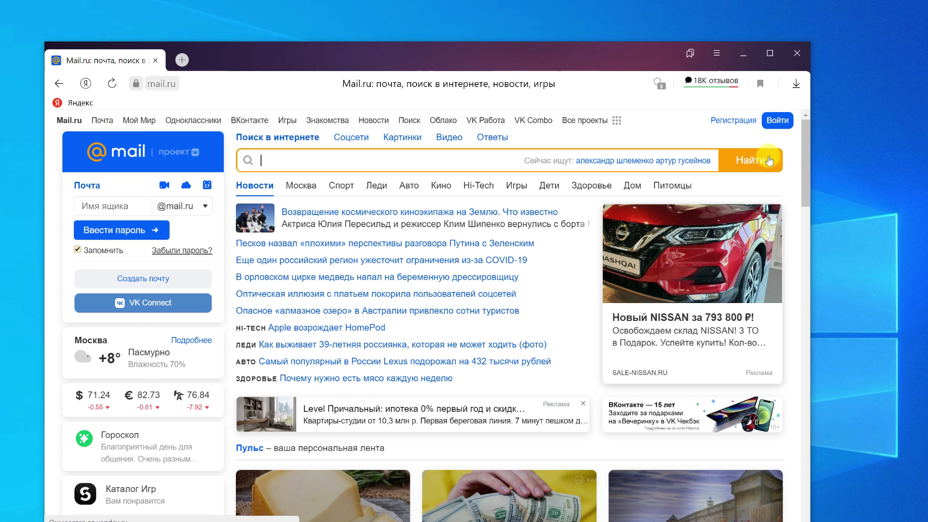
pyautogui.click(760, 85)
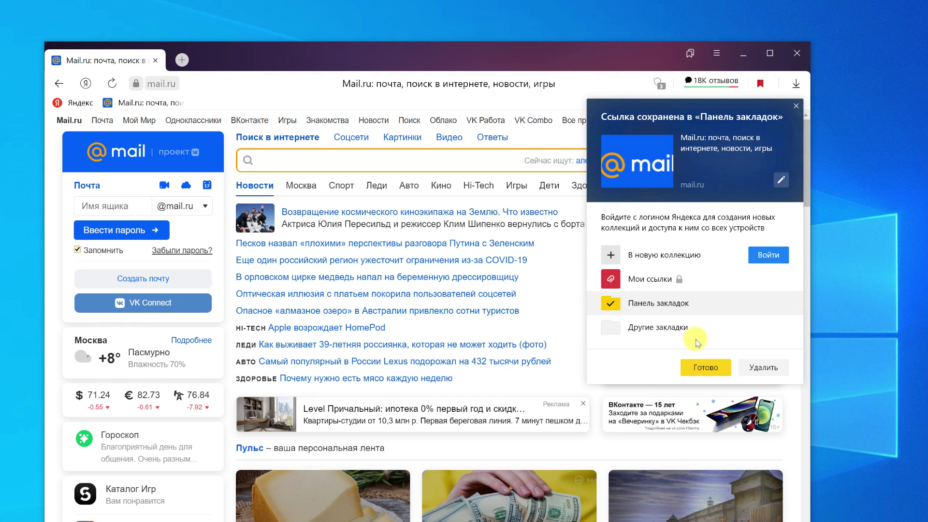
pyautogui.click(714, 362)
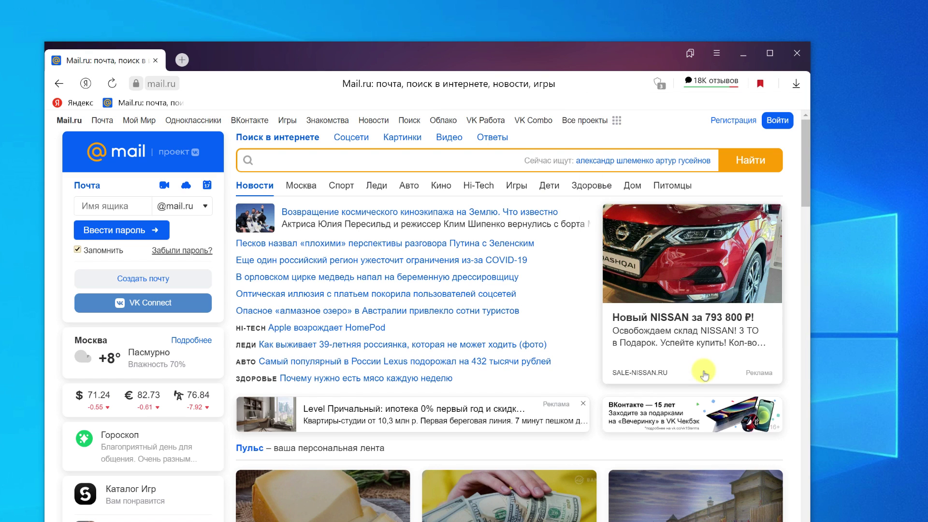
# Shorten the name of the new mail site bookmark to Mail.ru
pyautogui.rightClick(160, 105)
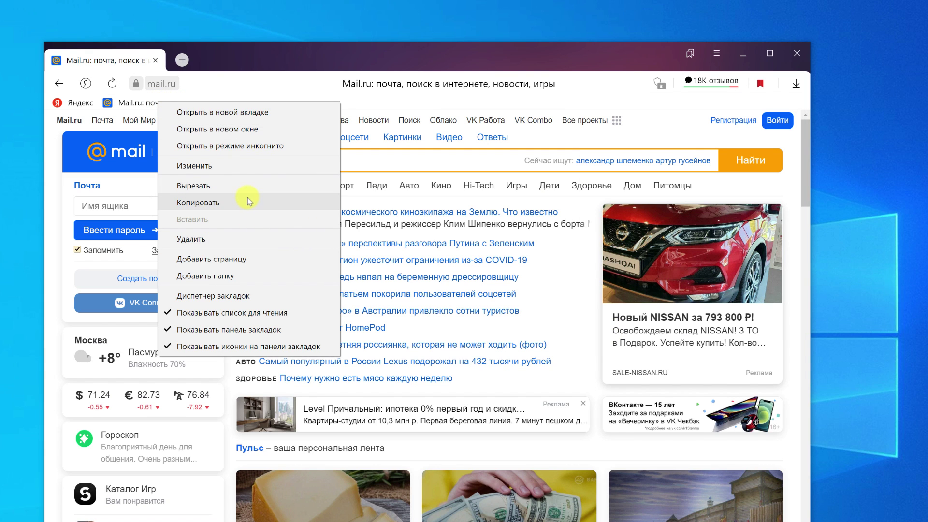
pyautogui.click(243, 166)
pyautogui.click(374, 170)
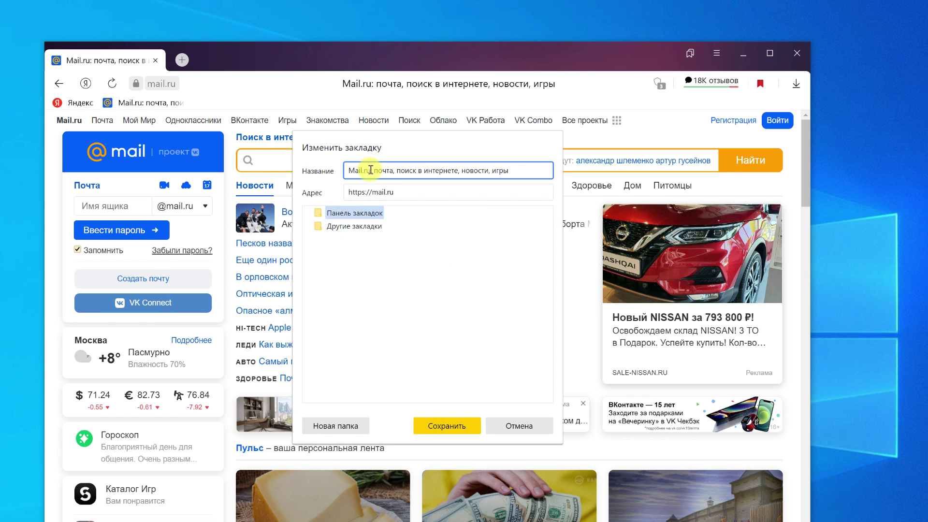
pyautogui.moveTo(371, 169); pyautogui.dragTo(789, 178)
pyautogui.press('BackSpace')
pyautogui.press('Return')
# Add a folder named ПОЧТА to the bookmarks bar in Яндекс.Браузер
pyautogui.rightClick(180, 110)
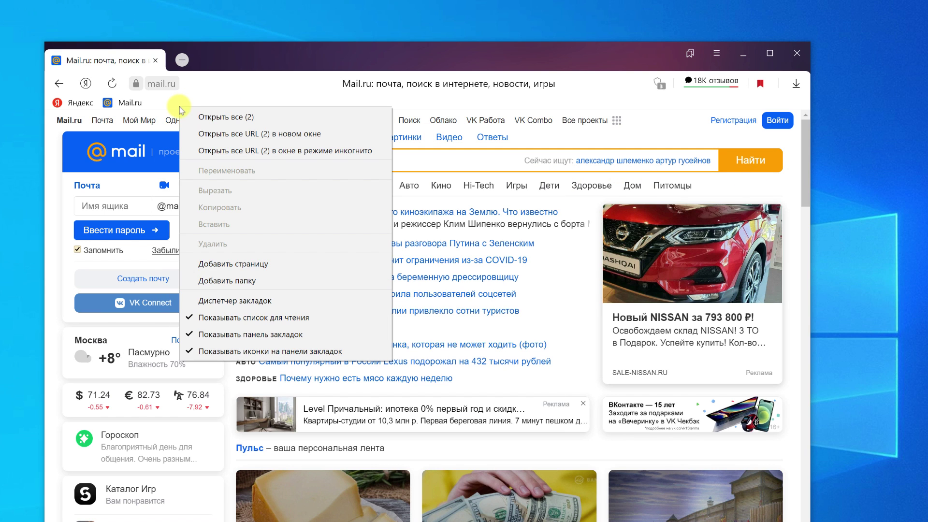
pyautogui.click(249, 282)
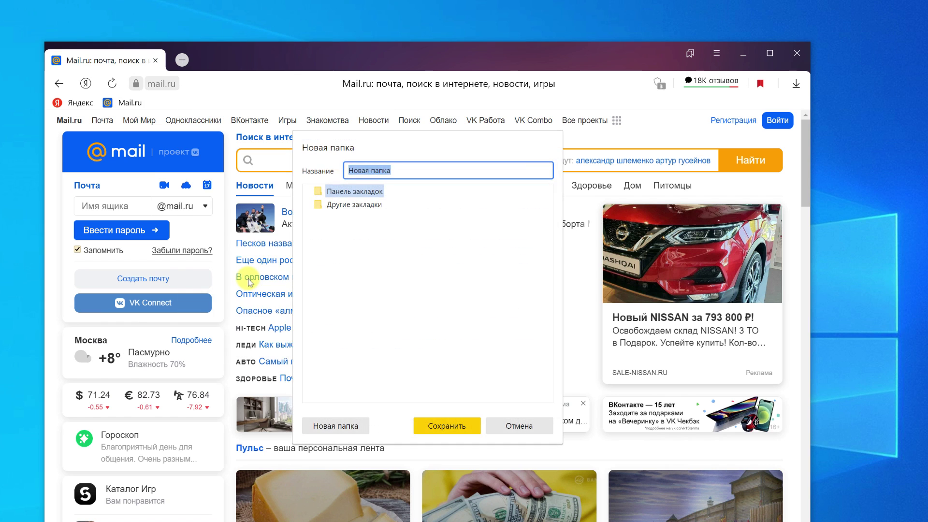
pyautogui.write('почт')
pyautogui.press('Return')
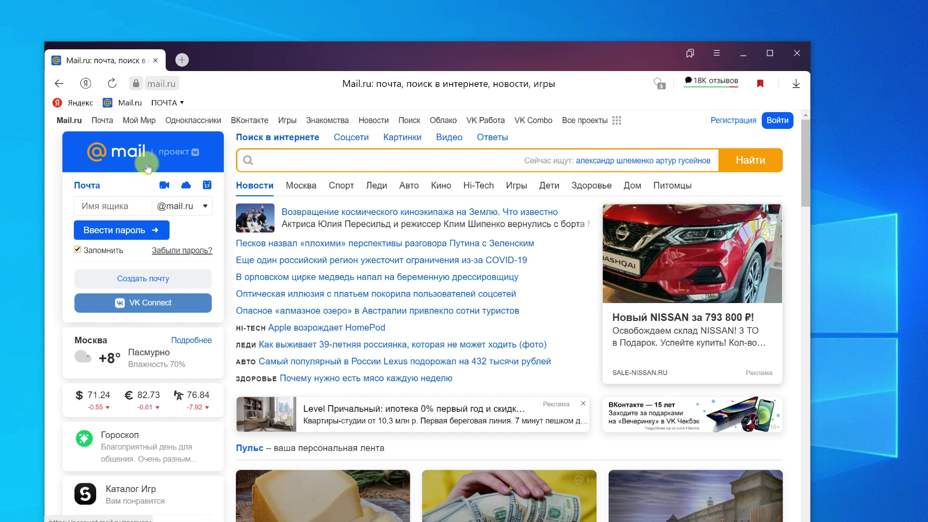
# Move the Mail.ru and Яндекс bookmarks into the ПОЧТА folder and check the folder's contents
pyautogui.moveTo(129, 107)
pyautogui.mouseDown()
pyautogui.moveTo(167, 102)
pyautogui.moveTo(140, 113)
pyautogui.mouseUp()
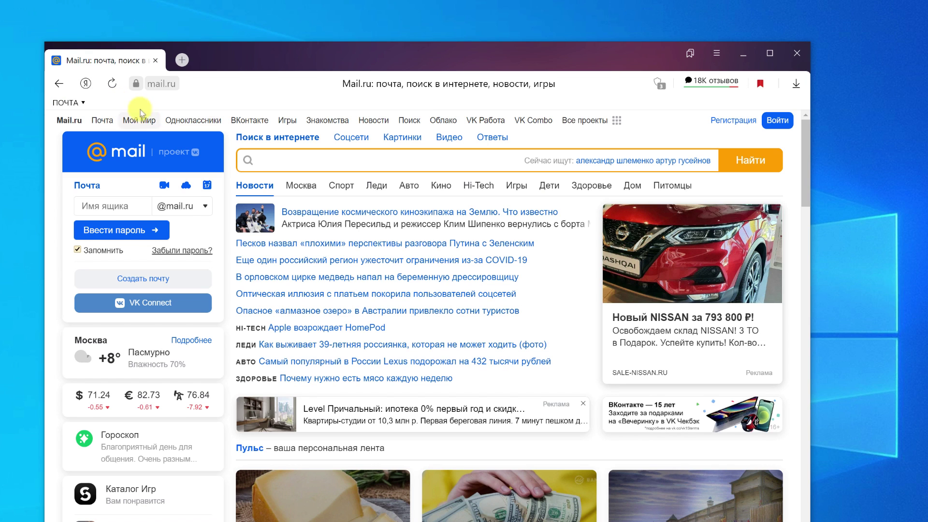
pyautogui.click(84, 108)
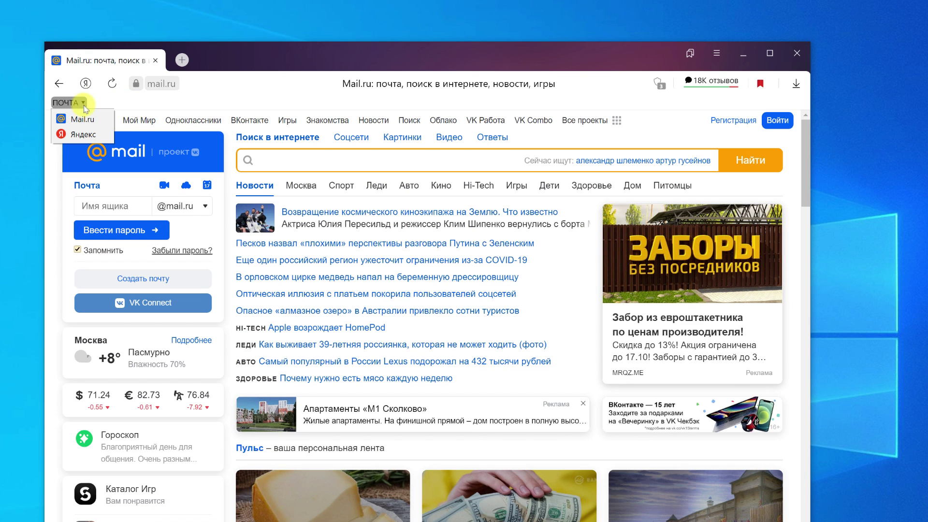
pyautogui.click(86, 106)
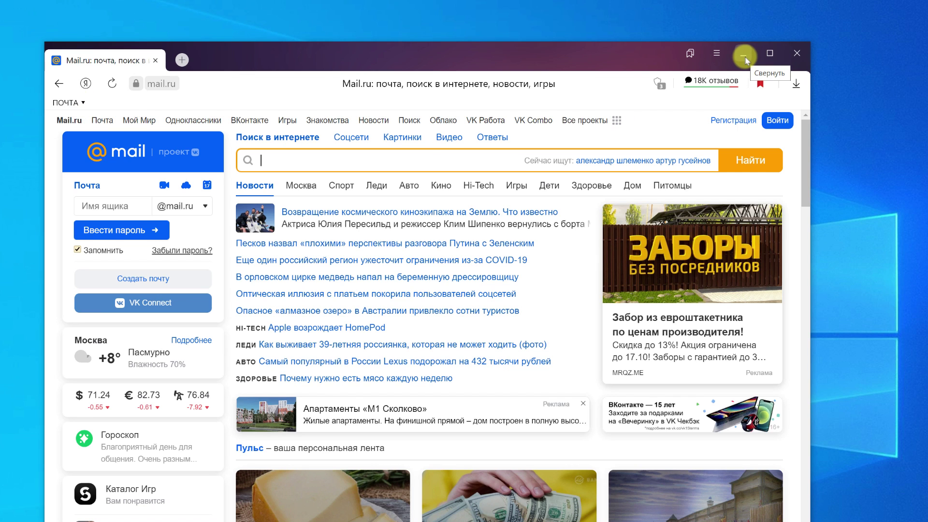
# Switch to Chrome, turn on synchronization for the Google account and widen the window to show more bookmark folders
pyautogui.click(746, 59)
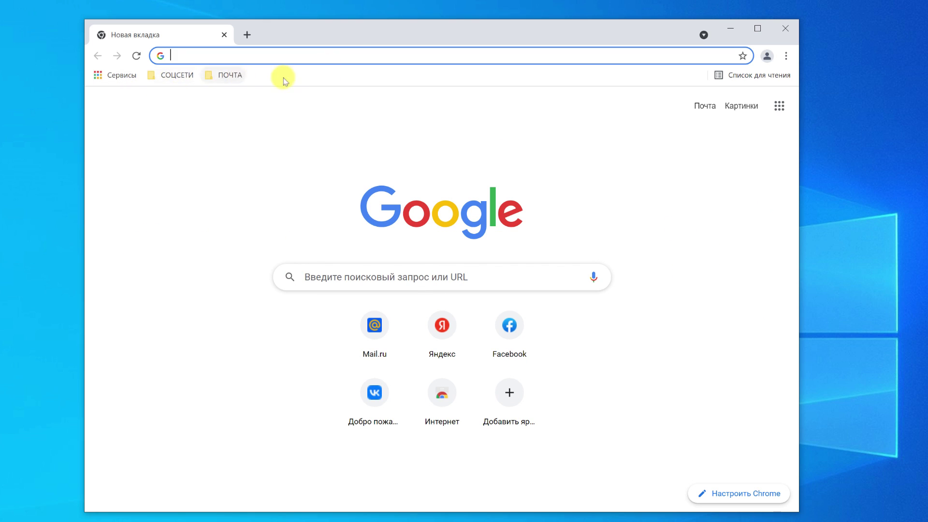
pyautogui.click(767, 56)
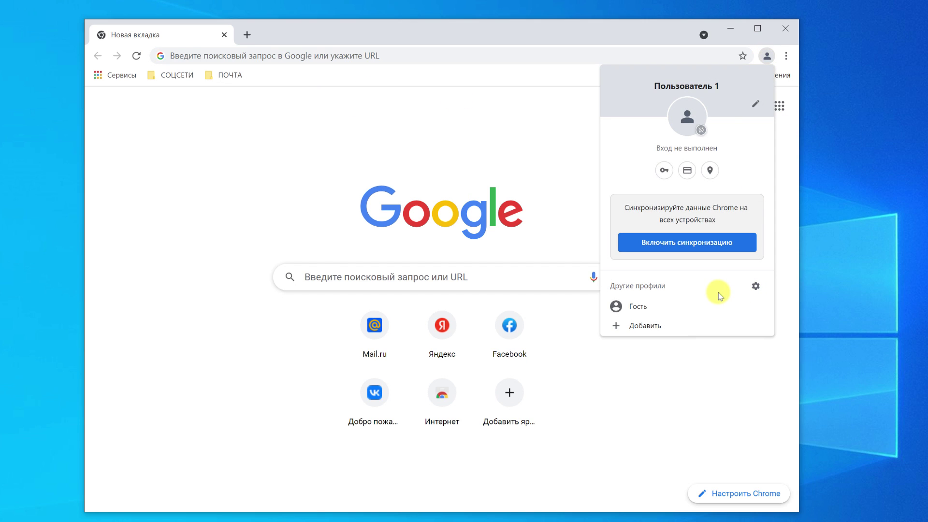
pyautogui.click(701, 248)
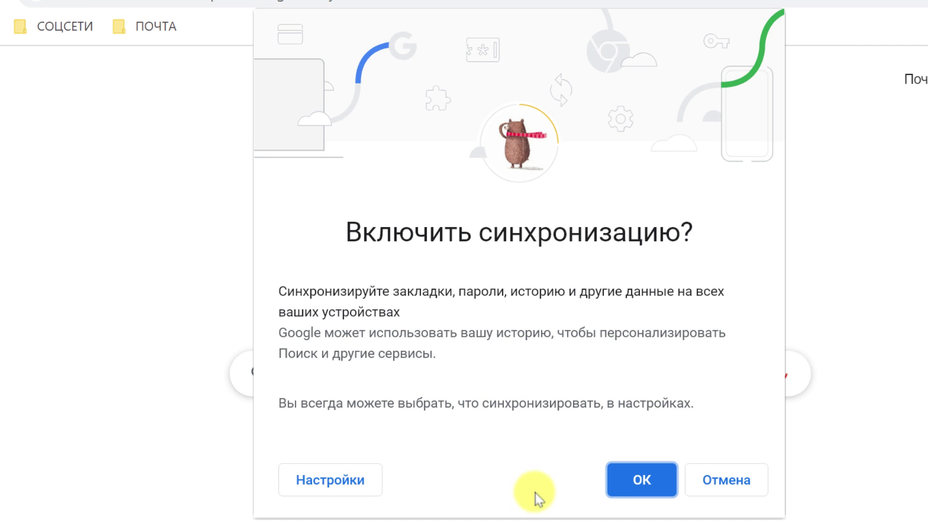
pyautogui.click(629, 480)
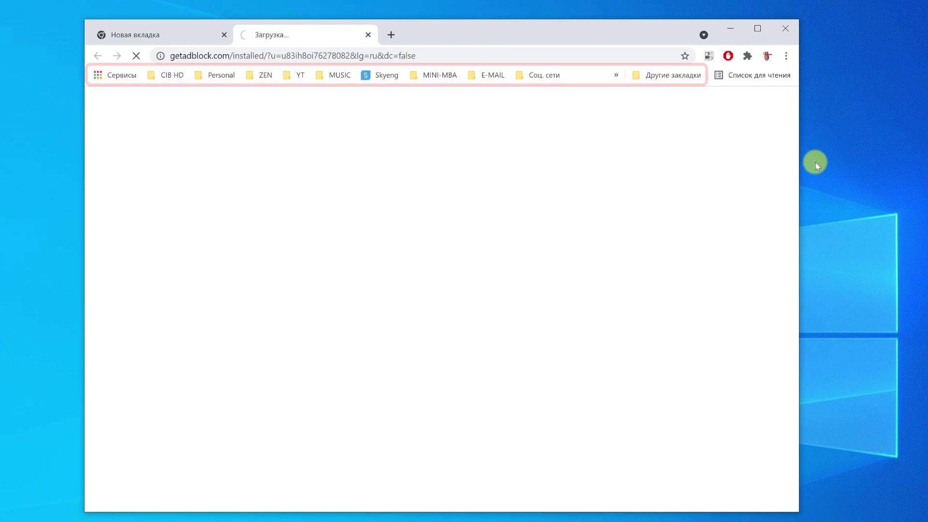
pyautogui.moveTo(799, 162); pyautogui.dragTo(926, 169)
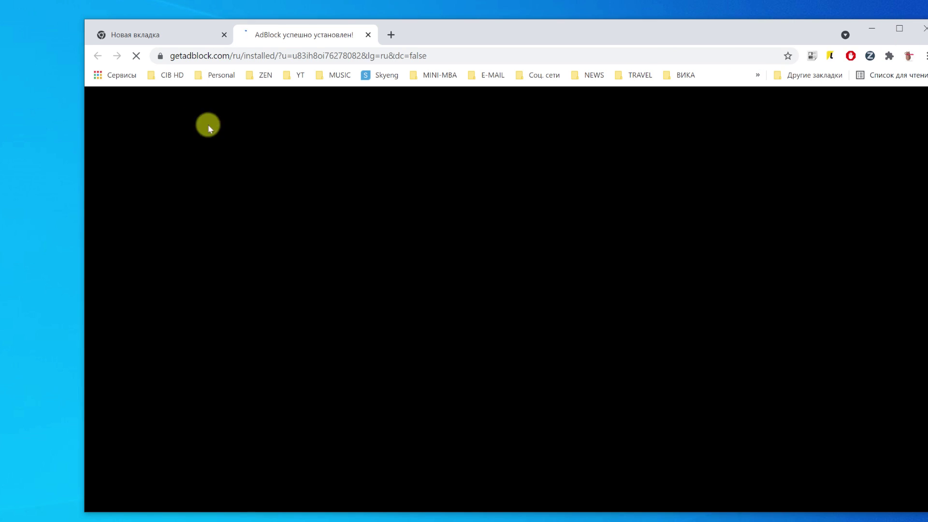
# Check the contents of the Personal, ZEN, YT and MUSIC folders on the synchronized bookmarks bar
pyautogui.click(223, 75)
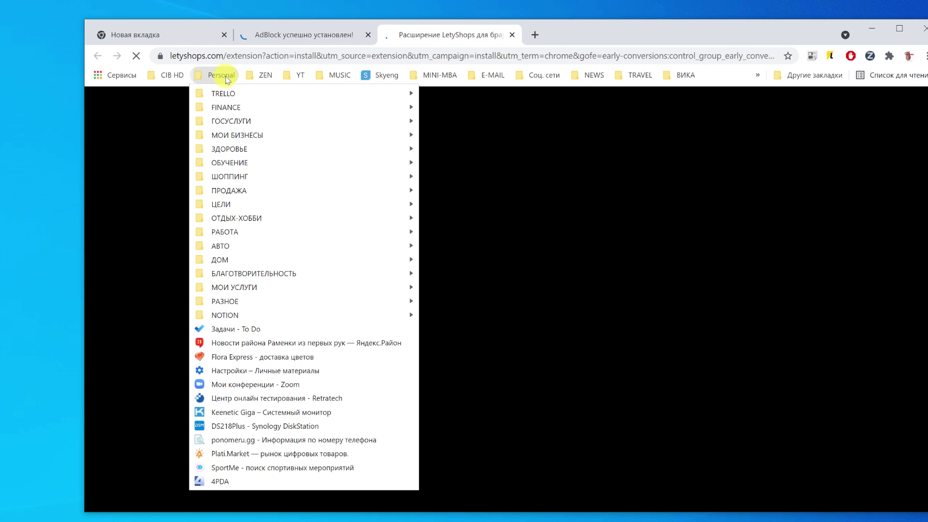
pyautogui.click(222, 75)
pyautogui.click(260, 76)
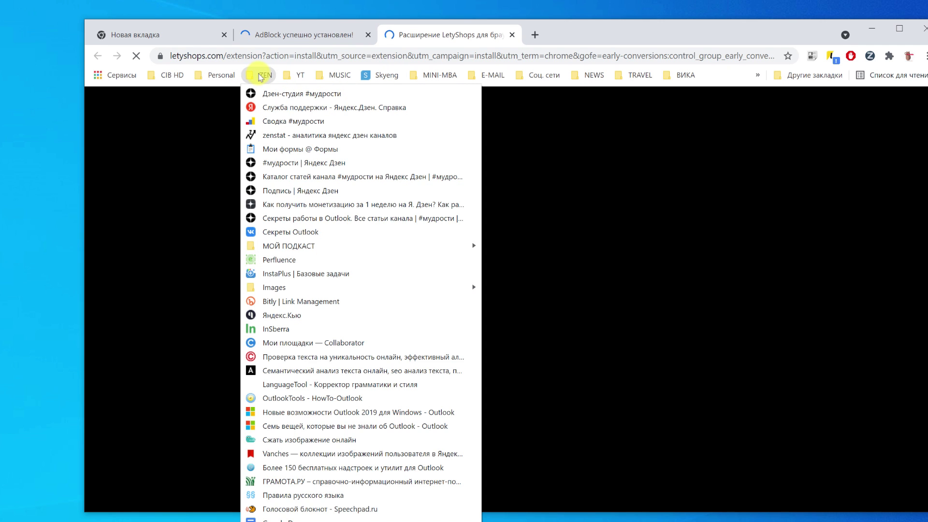
pyautogui.click(260, 75)
pyautogui.click(299, 76)
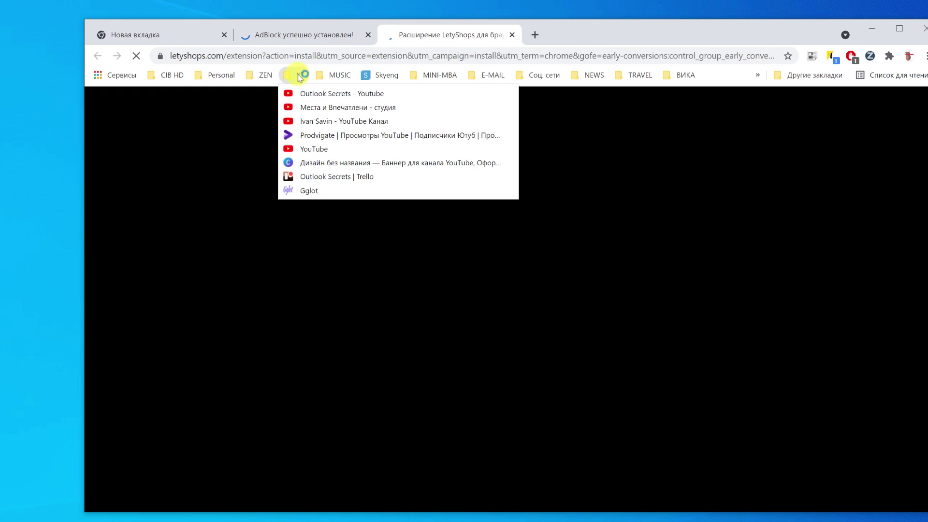
pyautogui.click(298, 76)
pyautogui.click(331, 74)
pyautogui.click(331, 75)
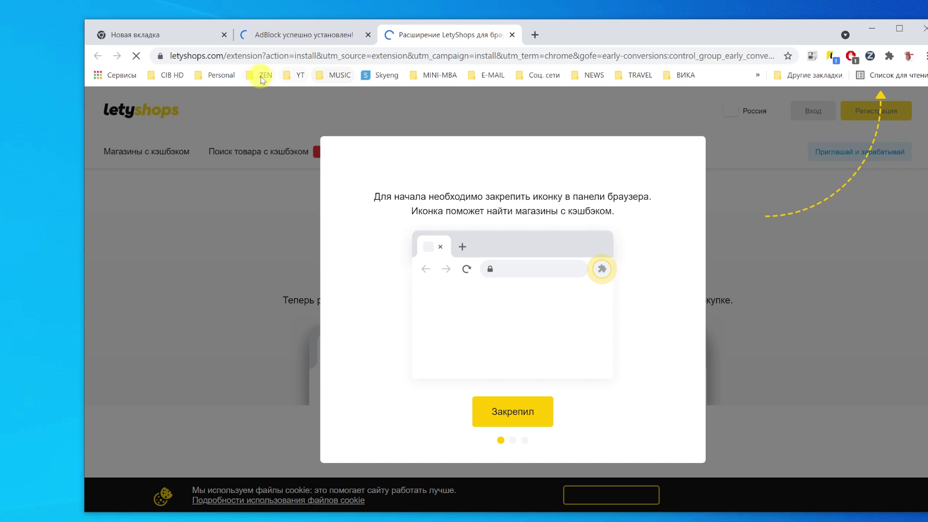
# Examine the subfolders of the Personal folder, such as МОИ БИЗНЕСЫ and ГОСУСЛУГИ, and look at ZEN and YT again
pyautogui.click(219, 75)
pyautogui.moveTo(231, 133)
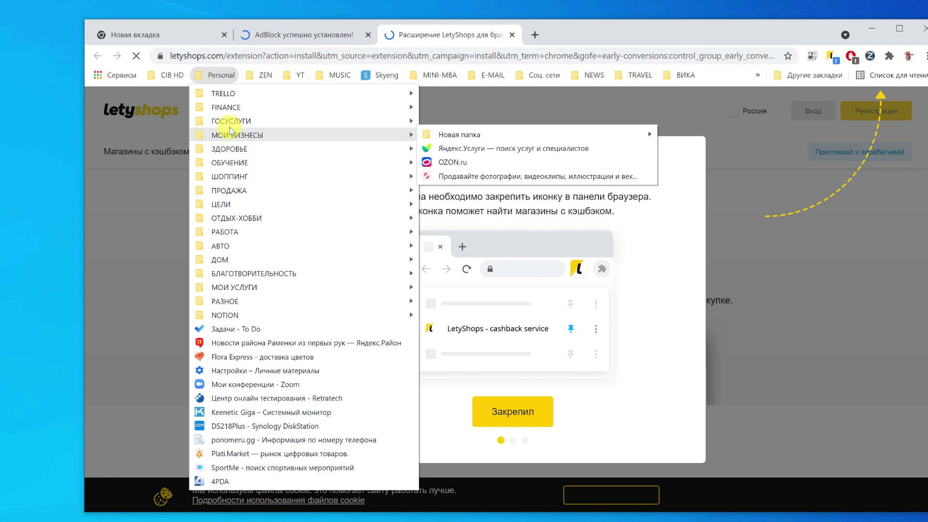
pyautogui.click(218, 76)
pyautogui.click(219, 76)
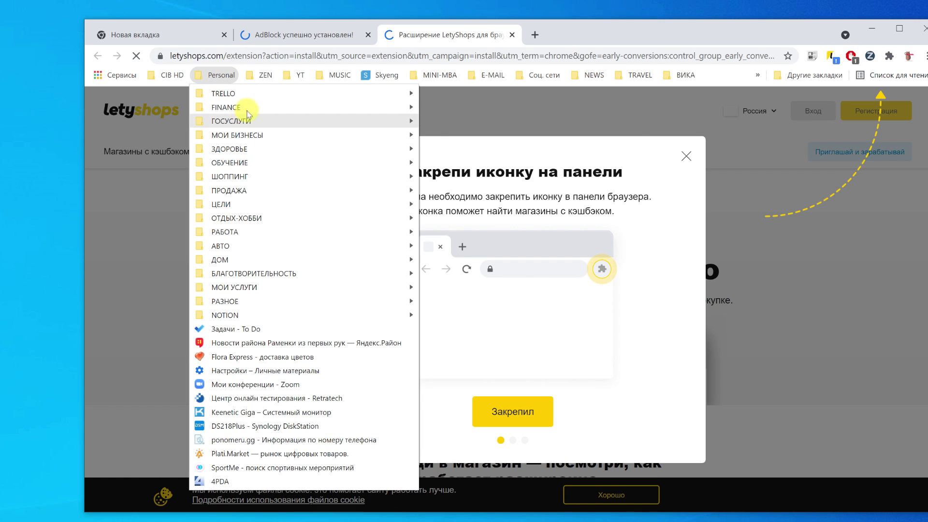
pyautogui.moveTo(270, 126)
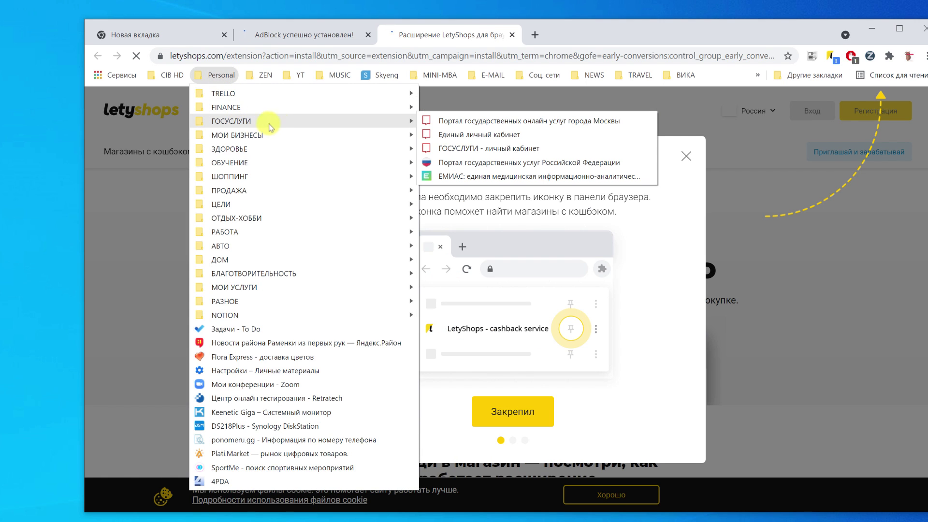
pyautogui.moveTo(230, 94)
pyautogui.click(213, 77)
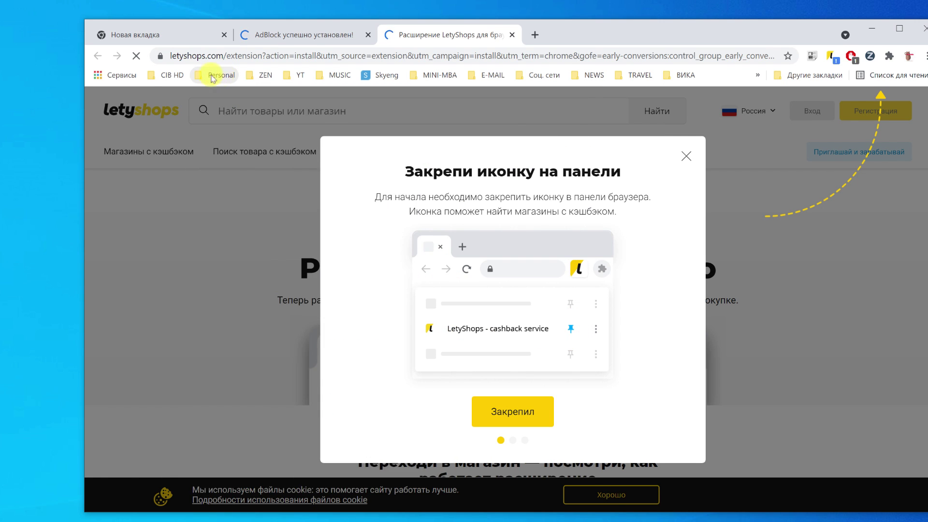
pyautogui.click(265, 76)
pyautogui.click(269, 76)
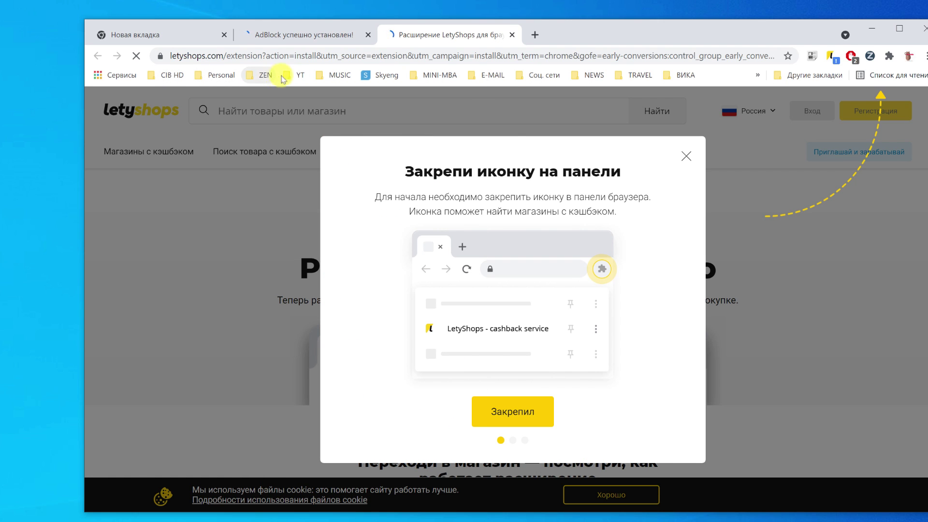
pyautogui.click(294, 77)
pyautogui.click(294, 77)
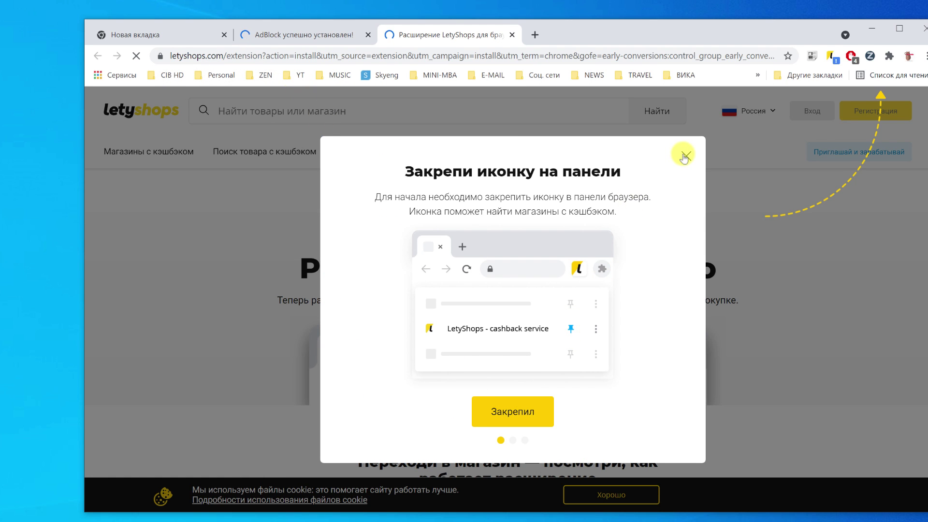
# Open Chrome's settings to review the Google account synchronization, and close the browser
pyautogui.click(709, 225)
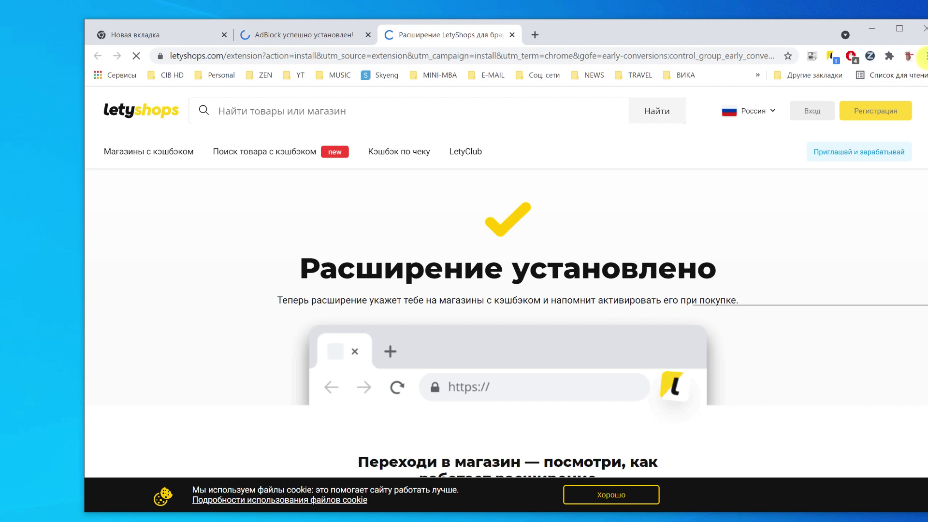
pyautogui.click(925, 56)
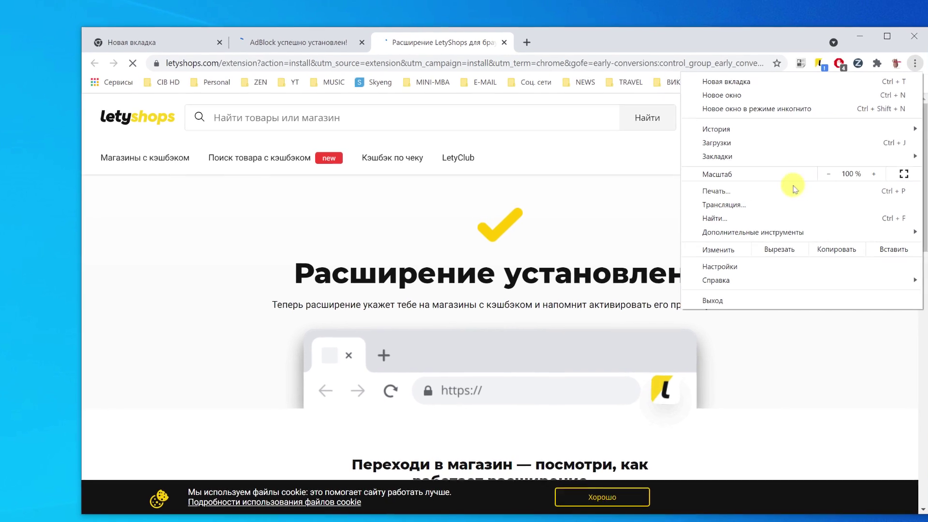
pyautogui.click(773, 261)
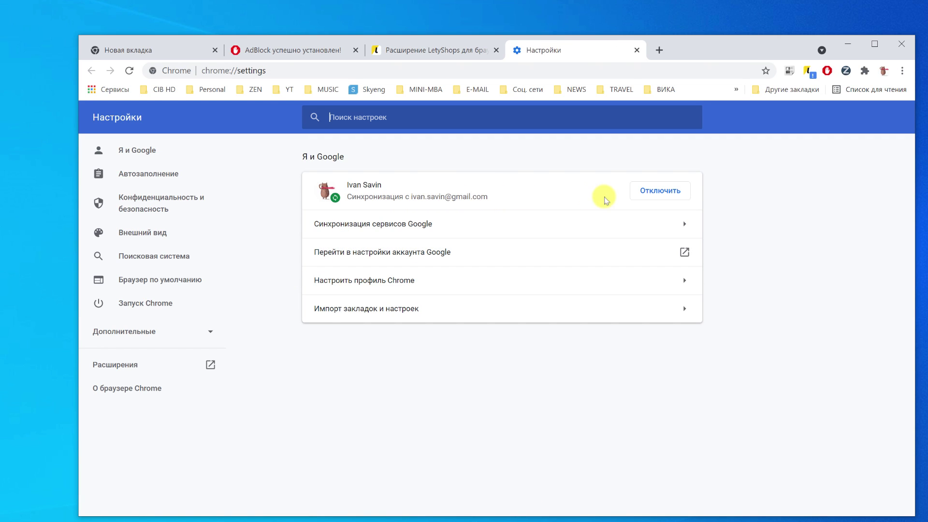
pyautogui.click(904, 46)
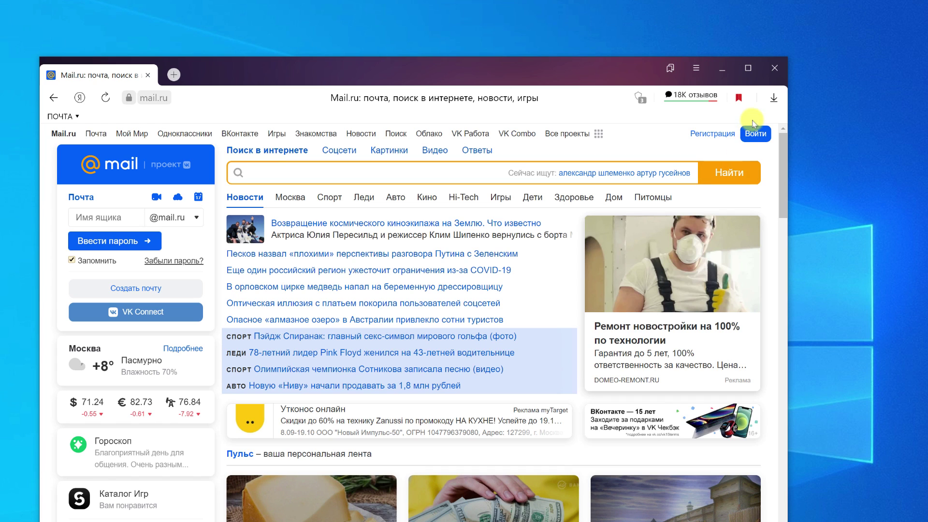
# Turn on synchronization in the Яндекс.Браузер settings and sign in with the account's Yandex ID
pyautogui.click(697, 68)
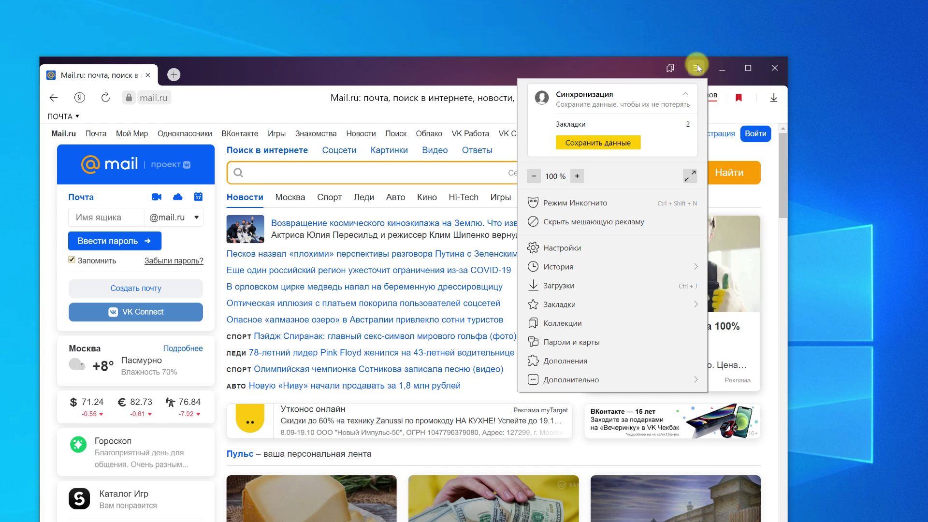
pyautogui.click(599, 142)
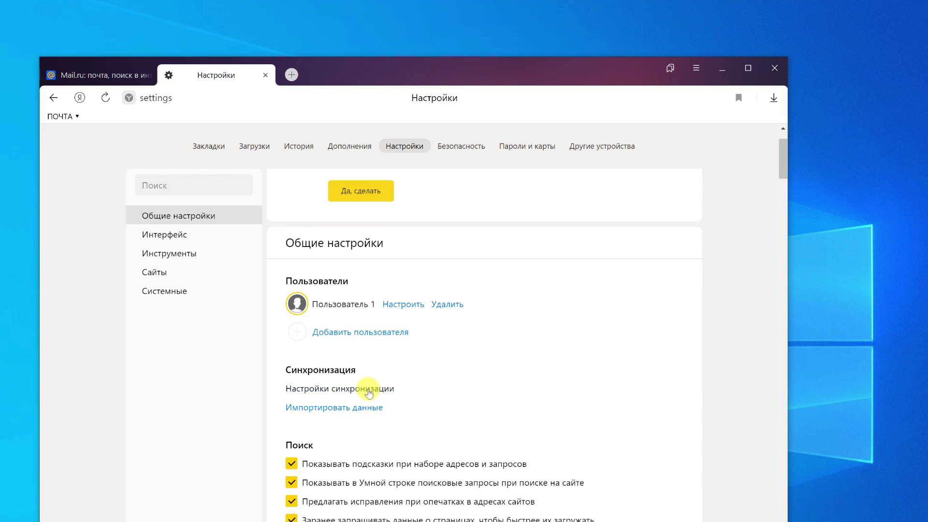
pyautogui.click(370, 389)
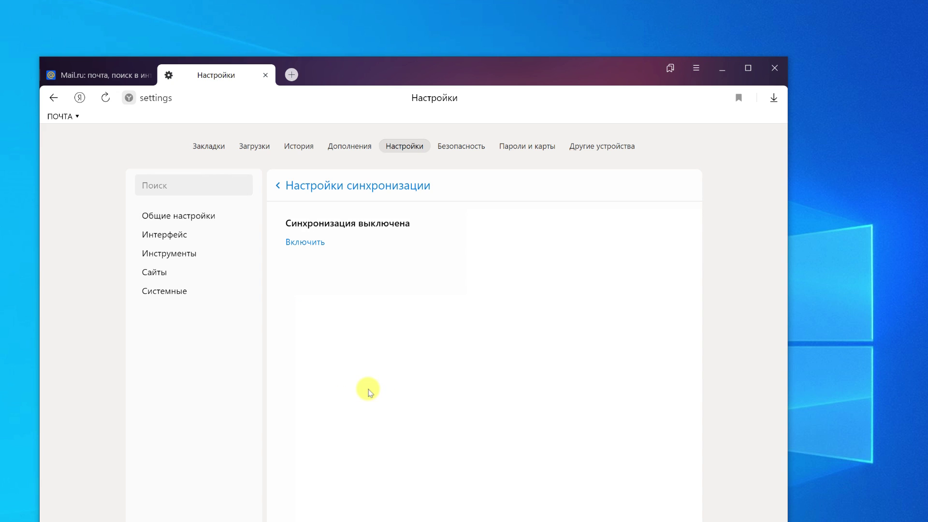
pyautogui.click(317, 246)
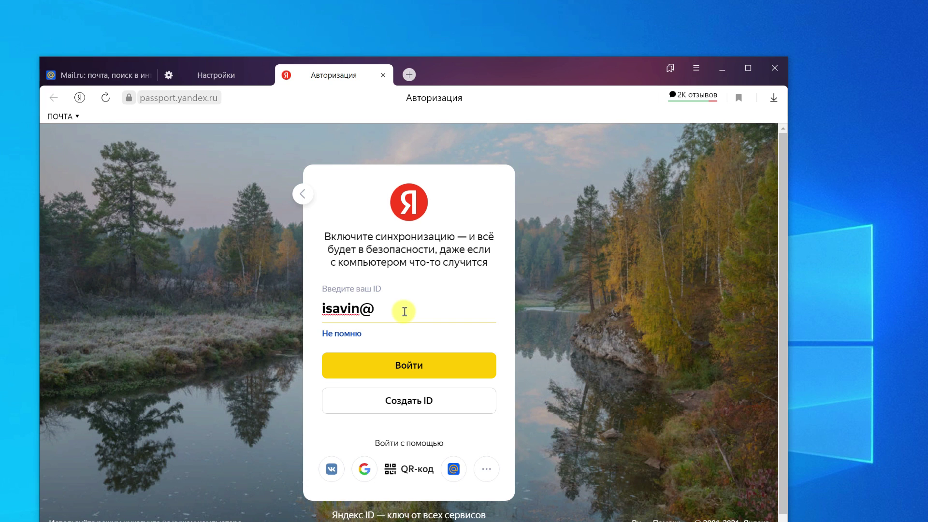
pyautogui.click(422, 370)
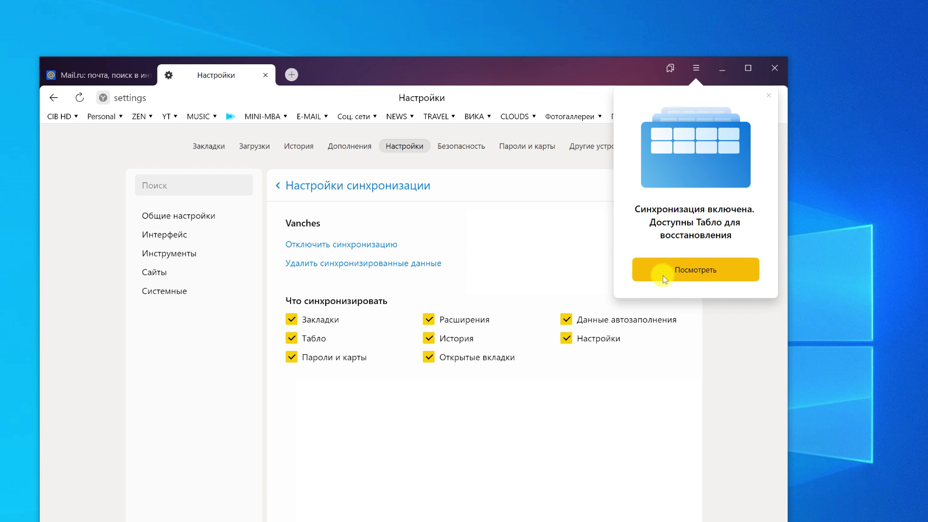
# Dismiss the Табло restore offer and close the filter-loading tab, returning to the Mail.ru page
pyautogui.click(550, 195)
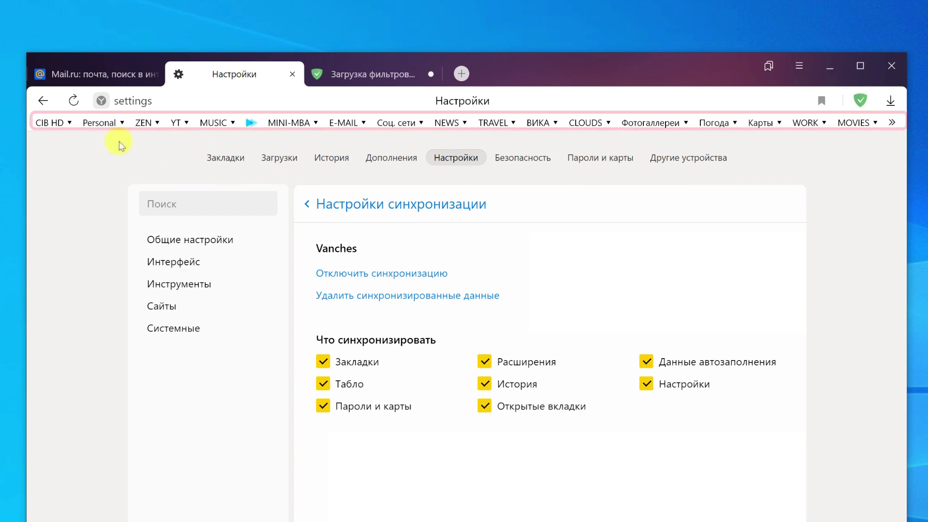
pyautogui.click(432, 74)
pyautogui.click(87, 74)
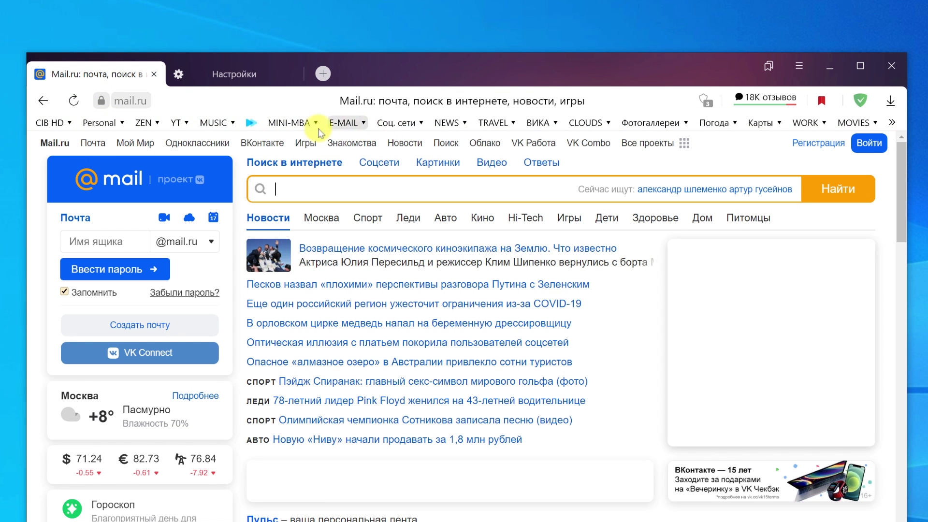
# Check the contents of the ZEN and Personal folders on Яндекс.Браузер's synchronized bookmarks bar
pyautogui.click(143, 124)
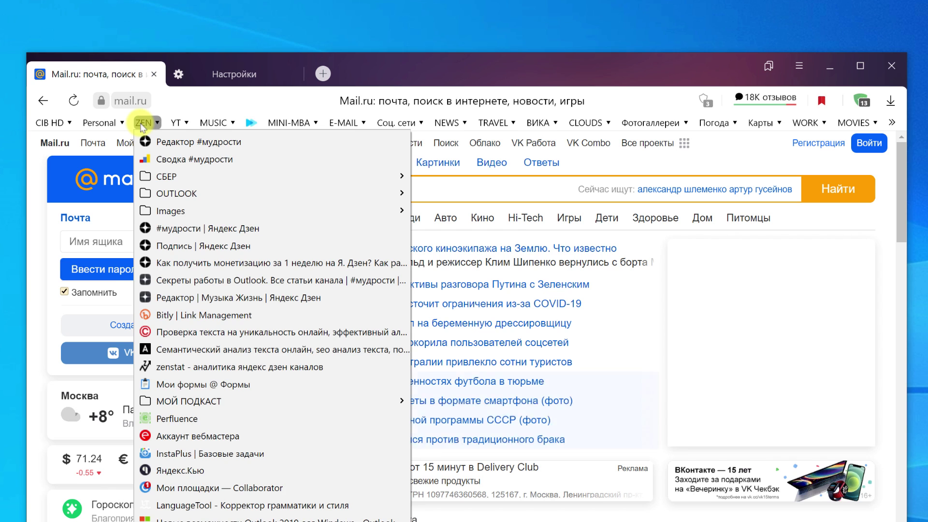
pyautogui.click(118, 126)
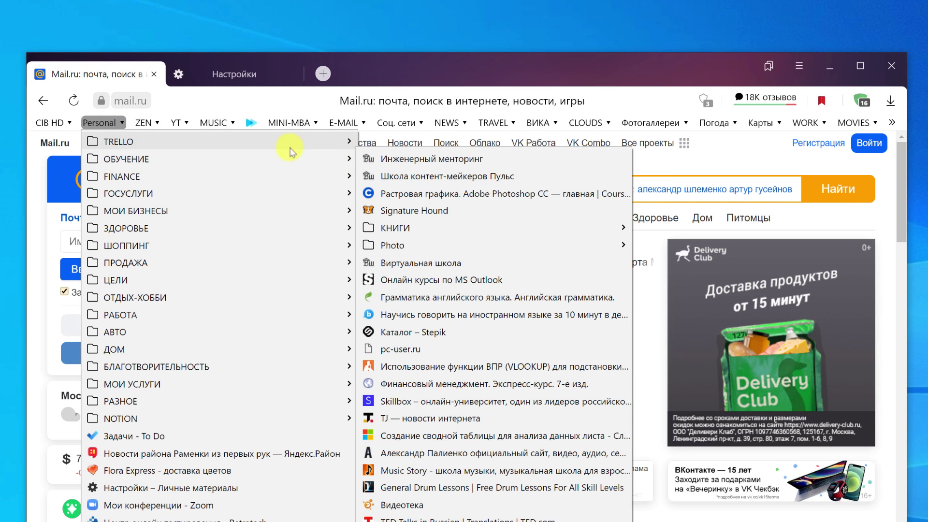
pyautogui.moveTo(116, 139)
pyautogui.click(108, 124)
pyautogui.click(108, 124)
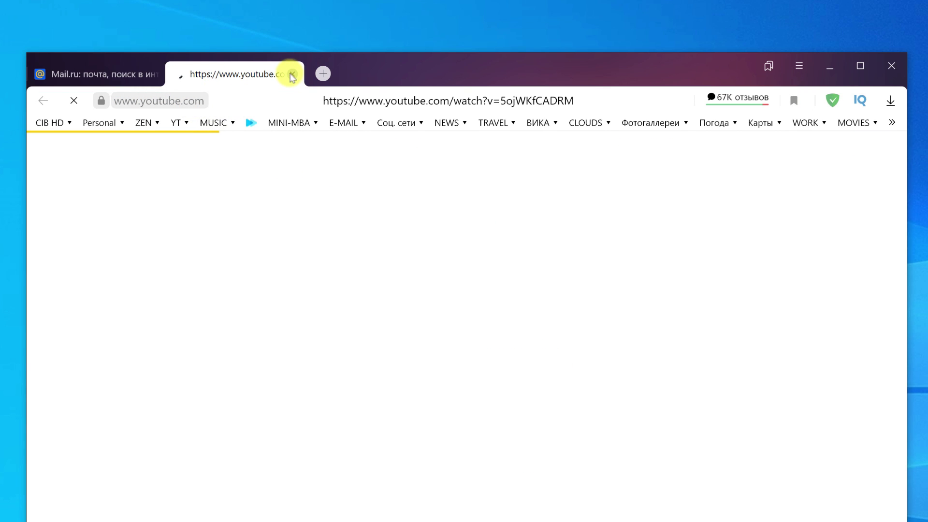
# Close the YouTube tab and review the browser's synchronization settings and Общие настройки
pyautogui.click(292, 75)
pyautogui.click(800, 66)
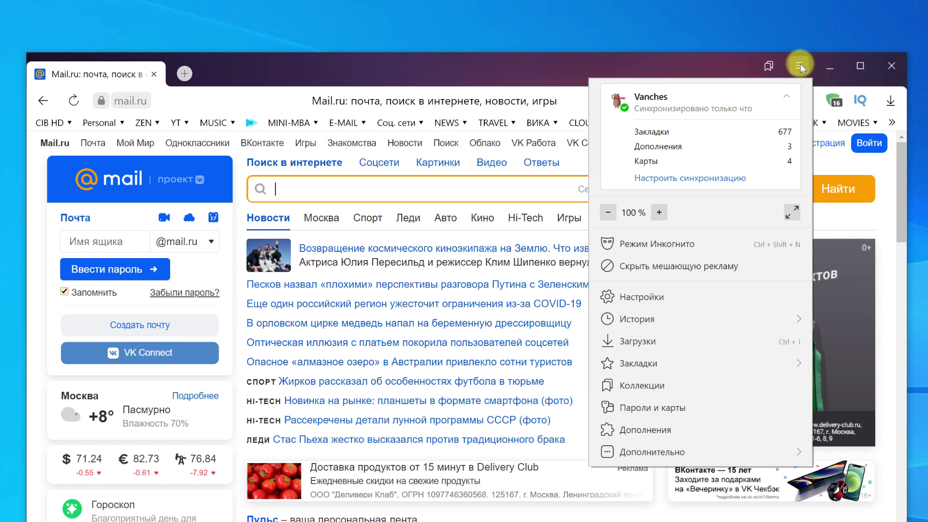
pyautogui.click(680, 184)
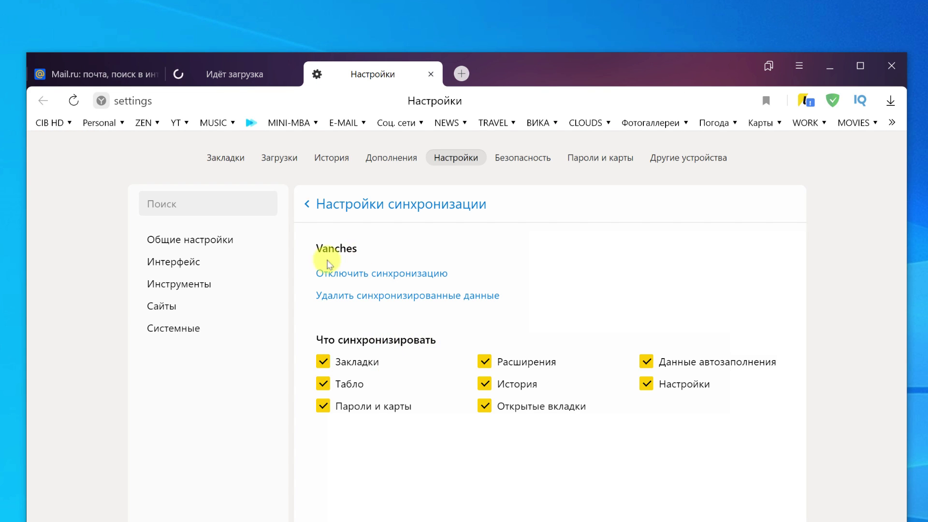
pyautogui.click(231, 242)
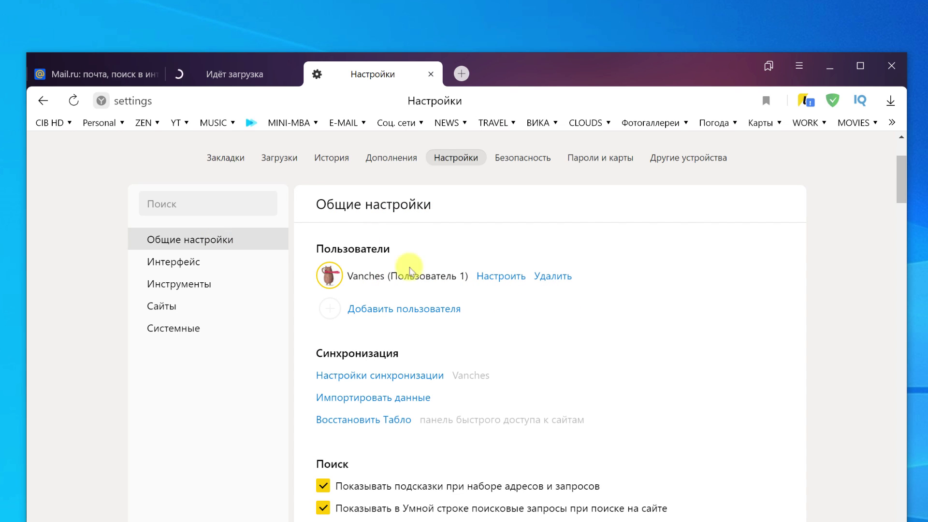
# Close the settings and LetyShops tabs and exit Яндекс.Браузер
pyautogui.click(431, 74)
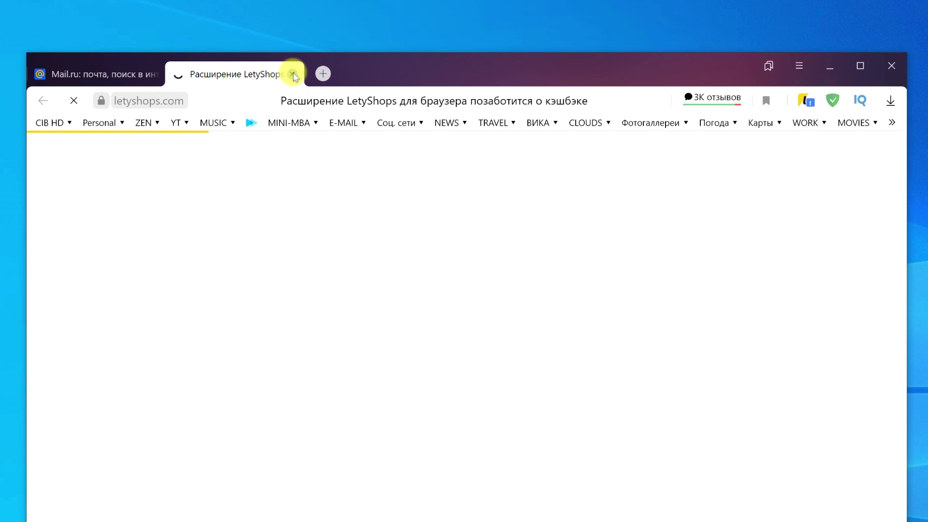
pyautogui.click(292, 74)
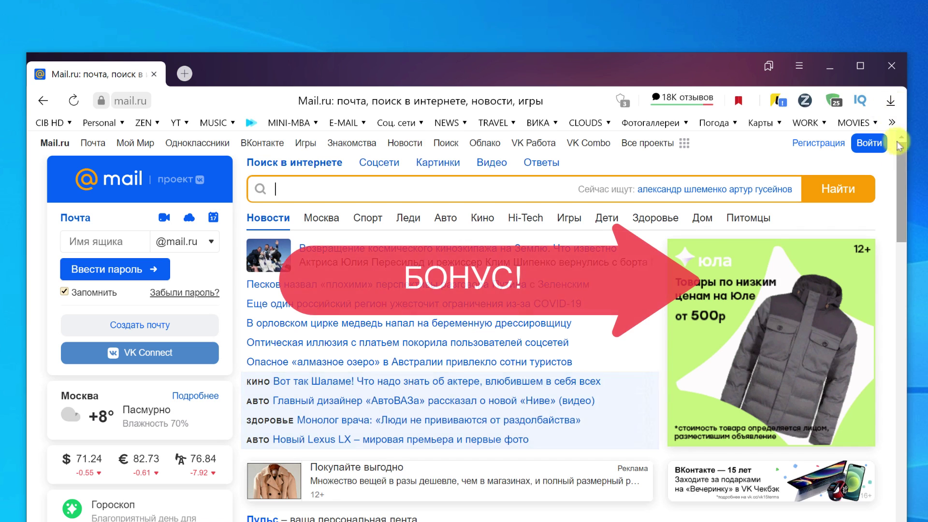
pyautogui.click(891, 65)
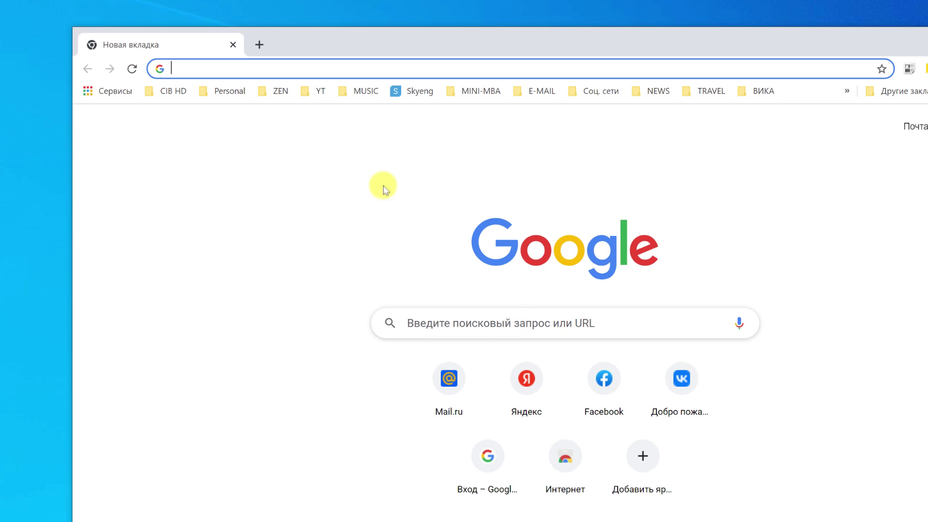
# Open the bookmark manager in Chrome and look through the folders under Панель закладок
pyautogui.moveTo(830, 45); pyautogui.dragTo(659, 38)
pyautogui.click(847, 68)
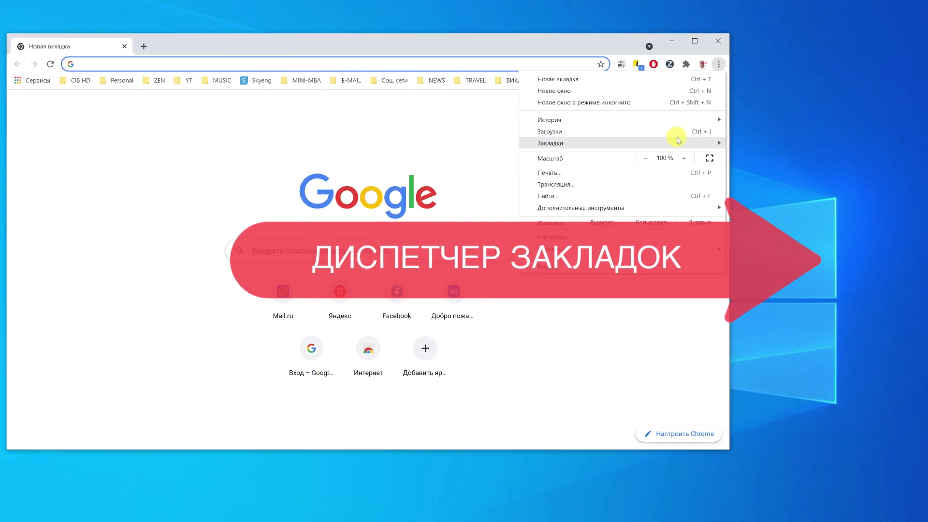
pyautogui.click(788, 184)
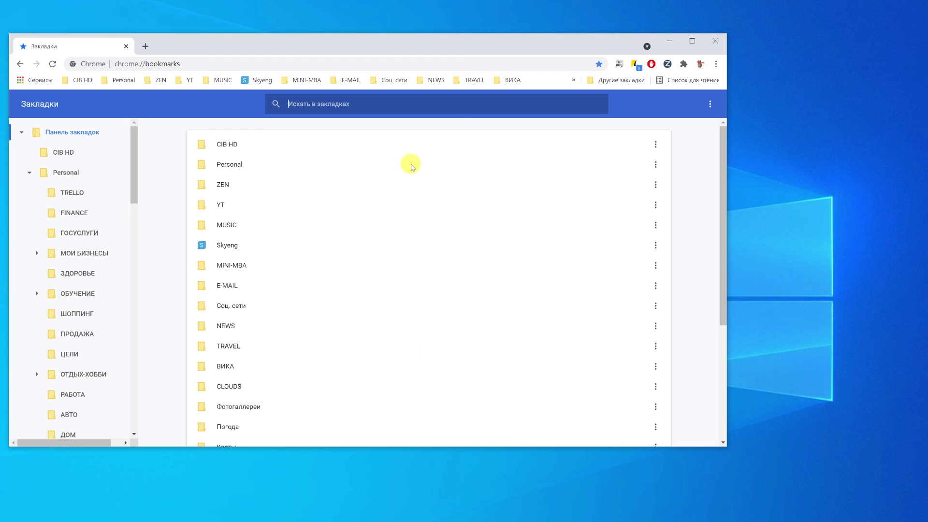
pyautogui.moveTo(472, 49); pyautogui.dragTo(571, 36)
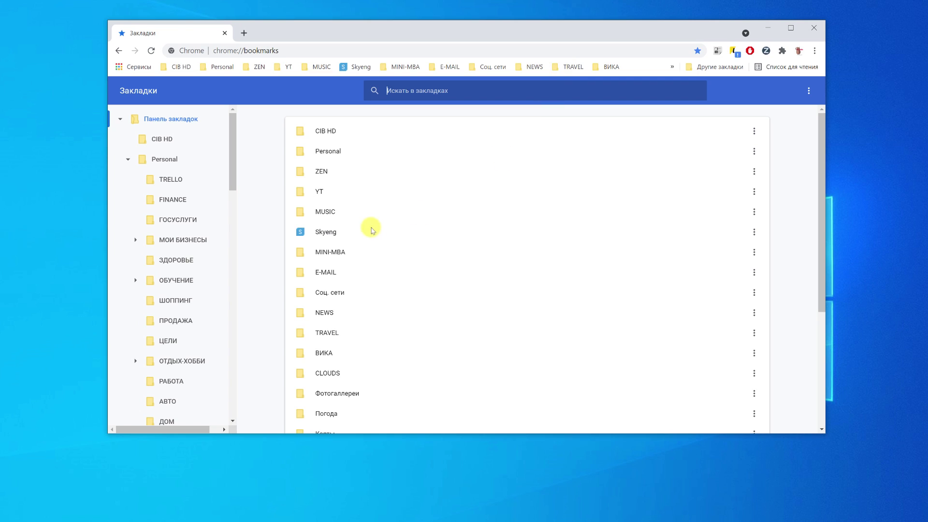
pyautogui.scroll(-4, 368, 316)
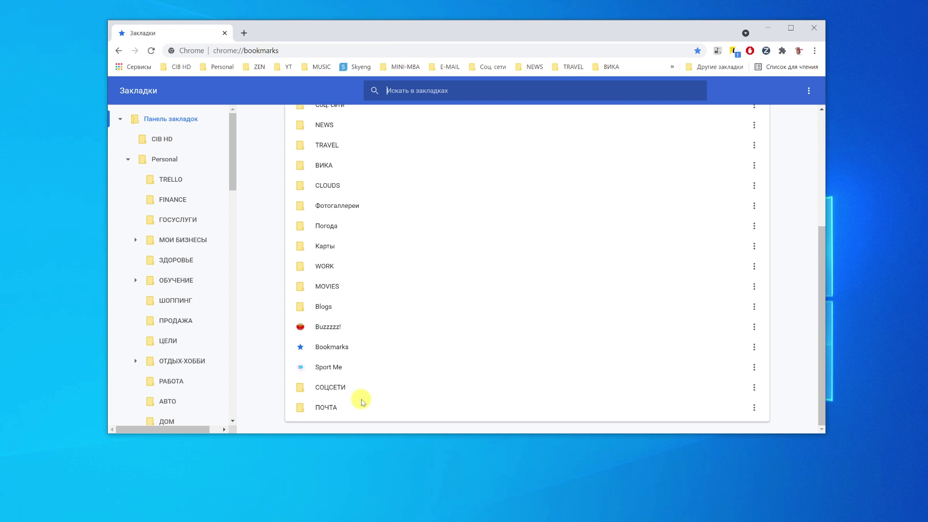
pyautogui.scroll(4, 362, 401)
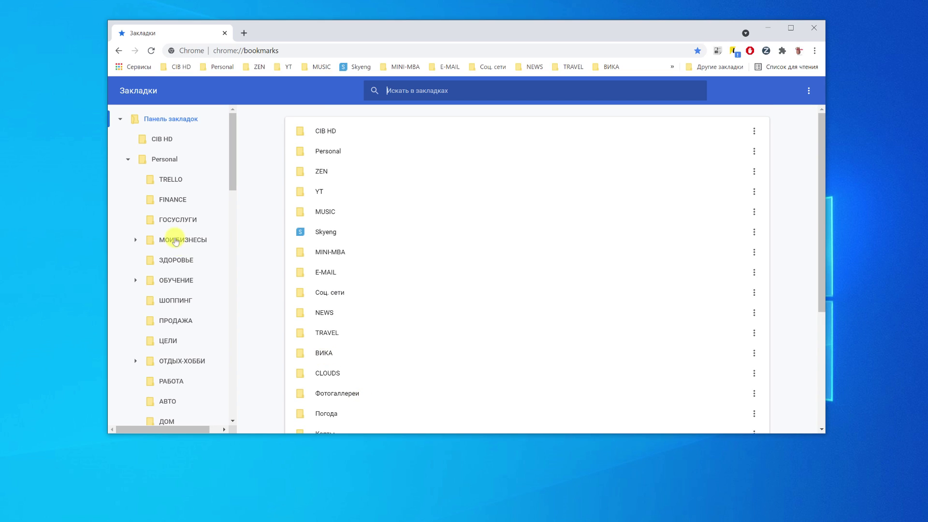
# Move the Sport Me bookmark from the Панель закладок list into the ЗДОРОВЬЕ folder under Personal, and check the remaining list
pyautogui.scroll(-4, 360, 397)
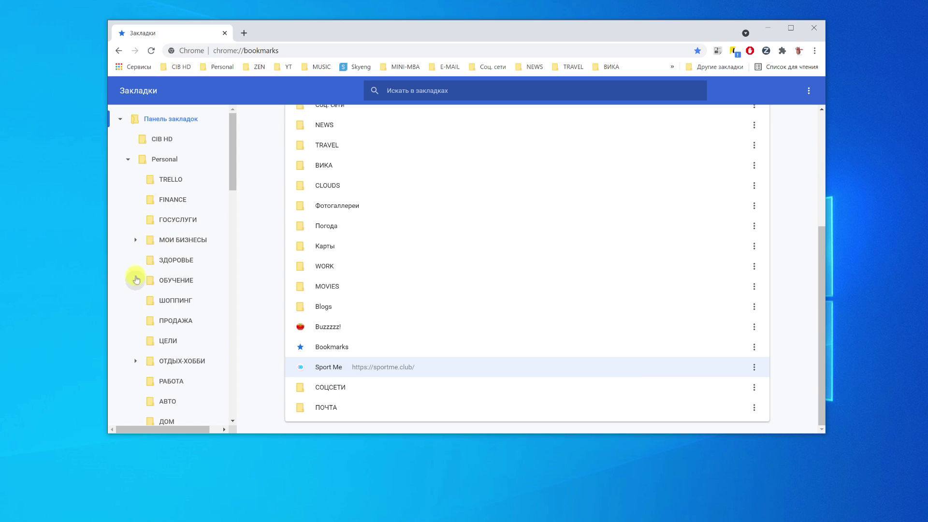
pyautogui.moveTo(315, 367); pyautogui.dragTo(222, 270)
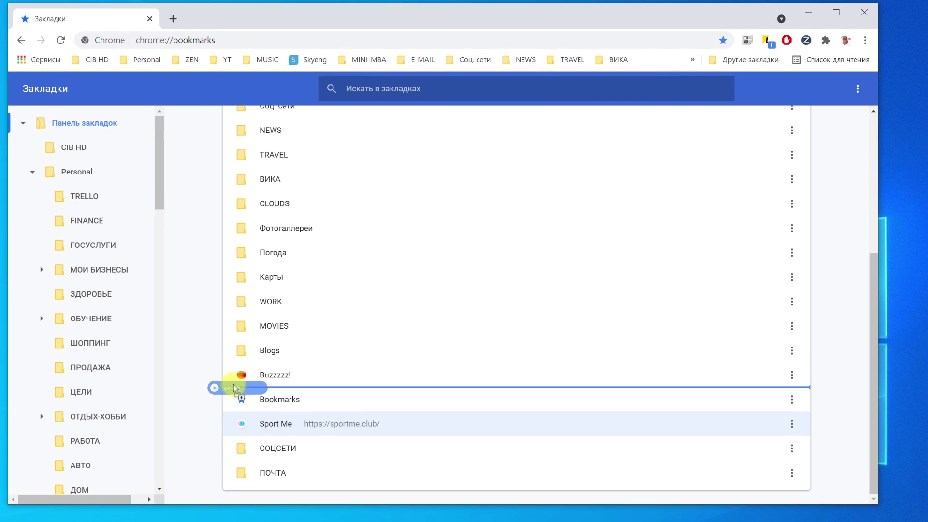
pyautogui.moveTo(148, 307); pyautogui.dragTo(100, 296)
pyautogui.scroll(4, 316, 411)
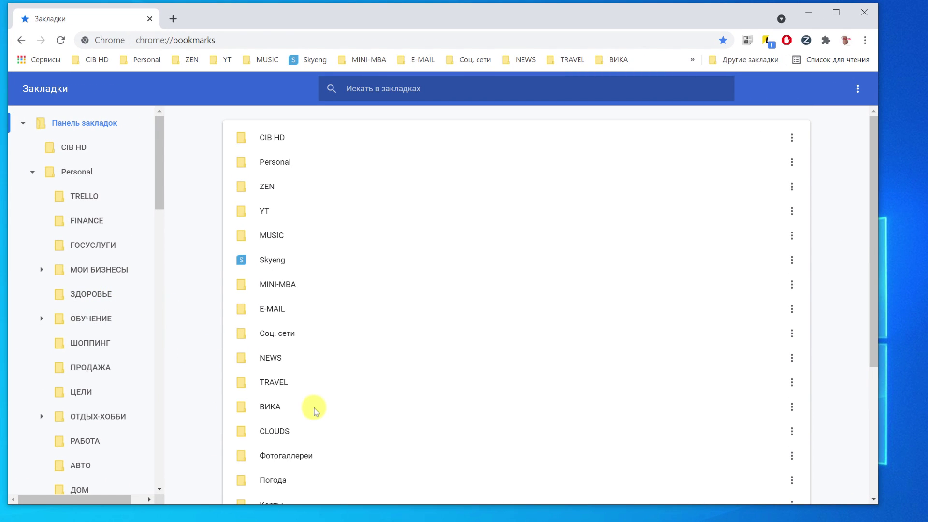
pyautogui.scroll(-2, 314, 336)
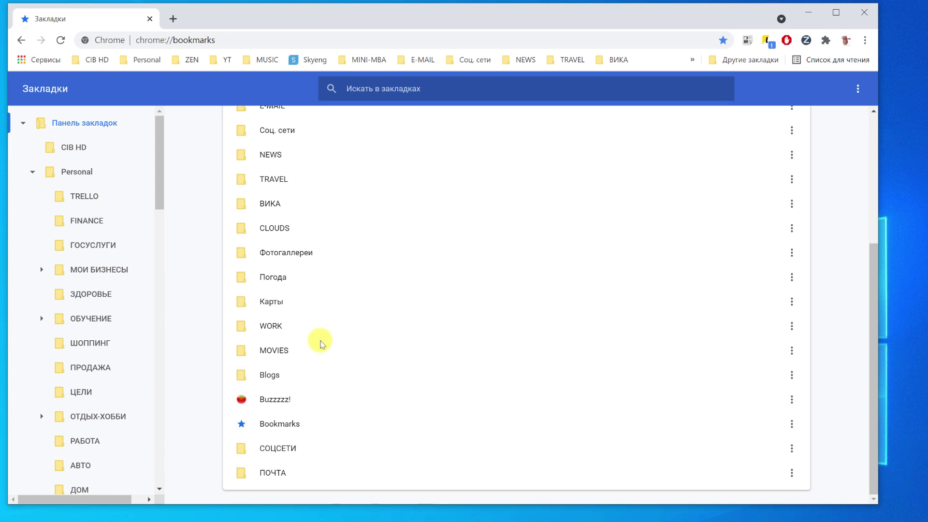
# Look through the МОИ БИЗНЕСЫ, РАБОТА and АВТО folders and the rest of the bookmark folder tree
pyautogui.click(123, 270)
pyautogui.scroll(-3, 125, 271)
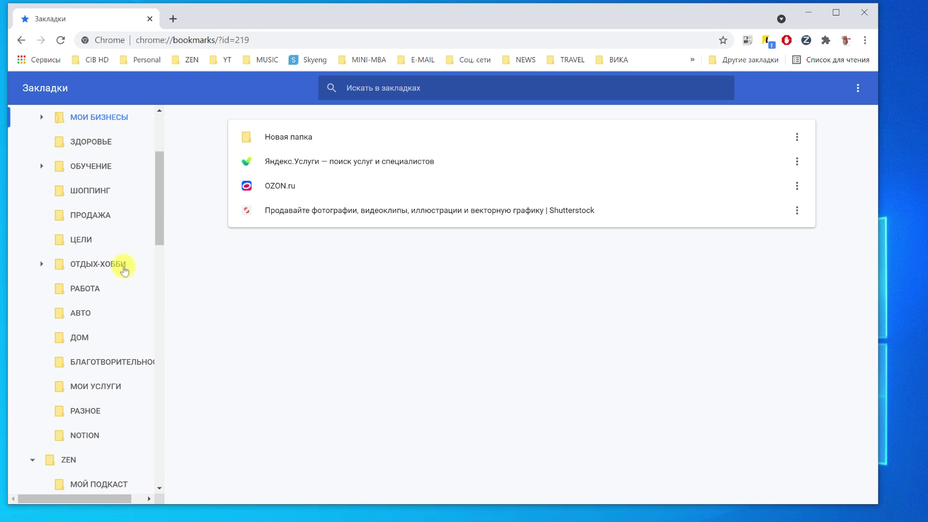
pyautogui.click(112, 289)
pyautogui.scroll(-3, 113, 289)
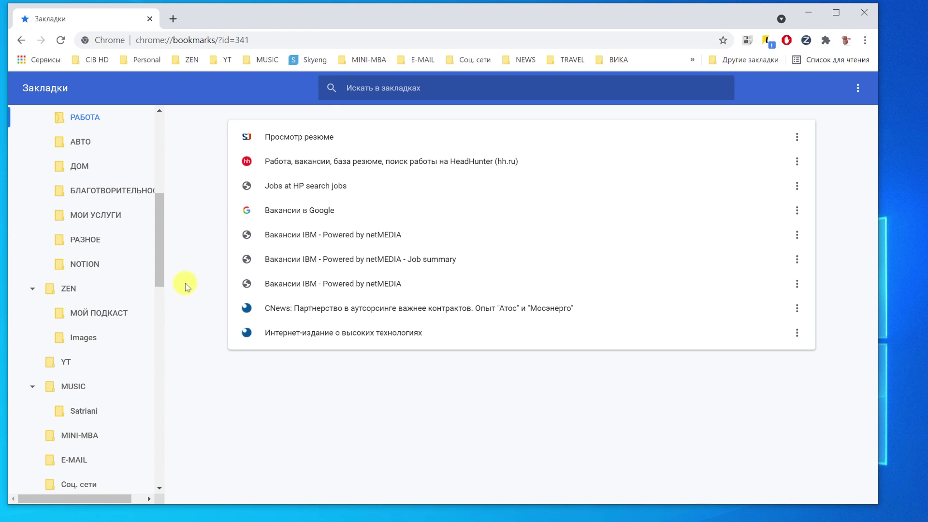
pyautogui.click(77, 144)
pyautogui.scroll(-15, 114, 381)
# Open the name of the СОЦСЕТИ bookmark folder for editing and dismiss the rename dialog
pyautogui.rightClick(87, 358)
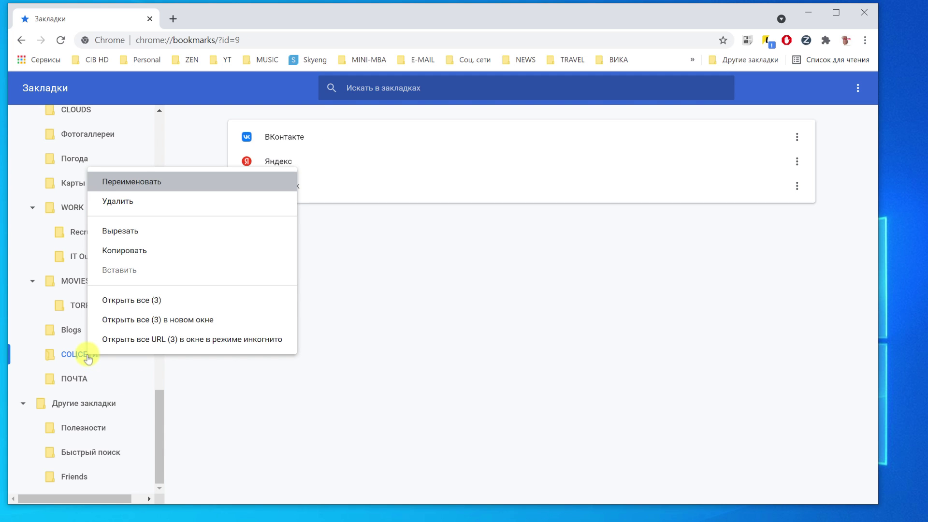
pyautogui.click(135, 183)
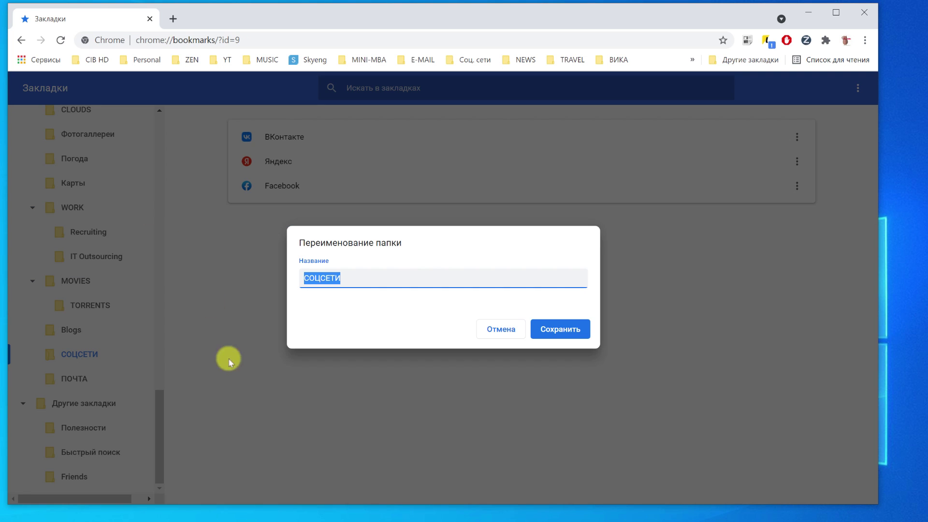
pyautogui.click(507, 330)
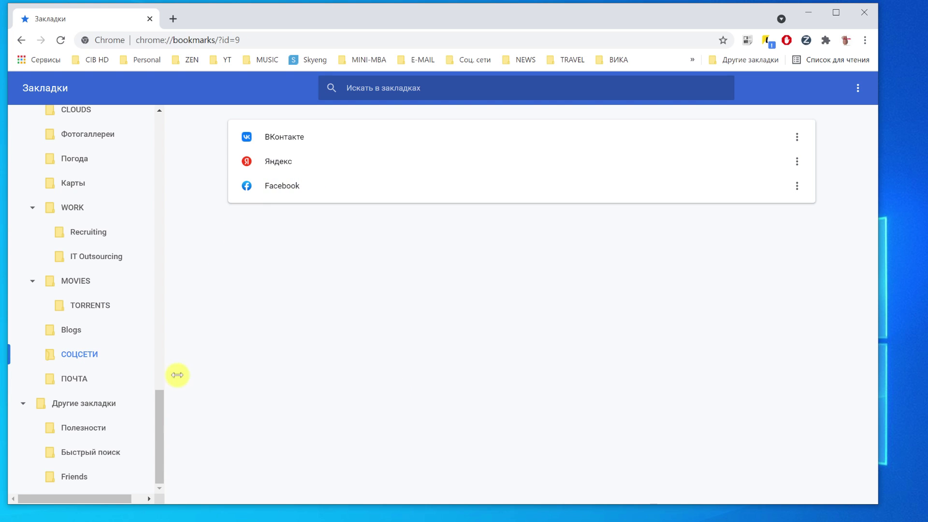
# View the ПОЧТА folder, collapse the expanded subfolders in the tree, and open Панель закладок with its branch collapsed
pyautogui.click(88, 390)
pyautogui.scroll(12, 29, 290)
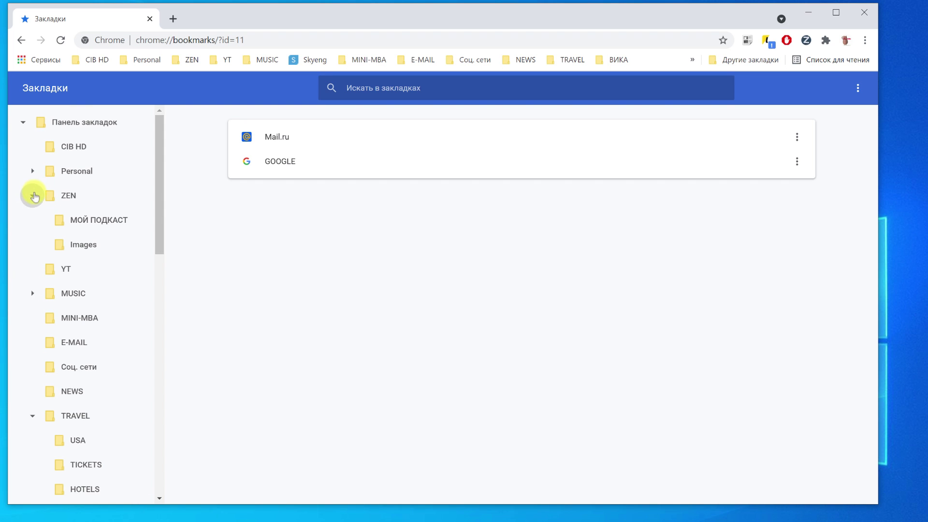
pyautogui.click(33, 195)
pyautogui.click(33, 369)
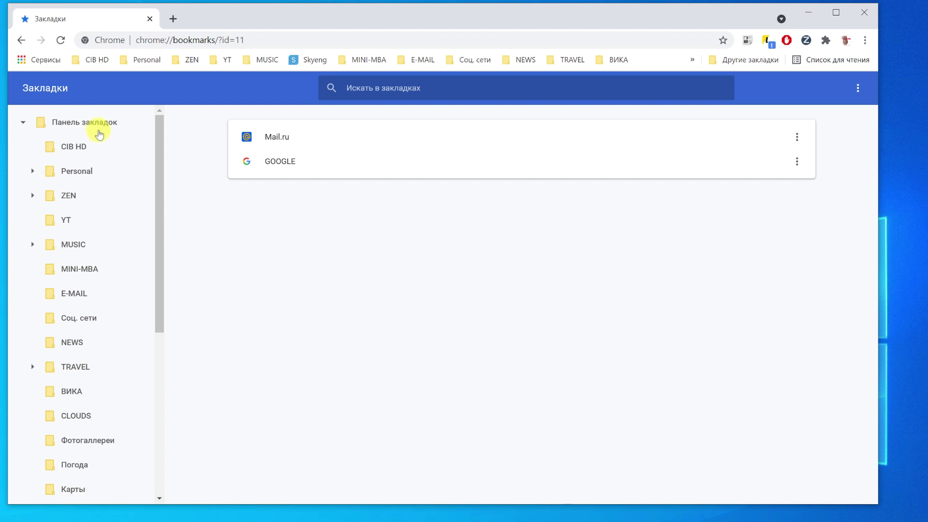
pyautogui.click(84, 124)
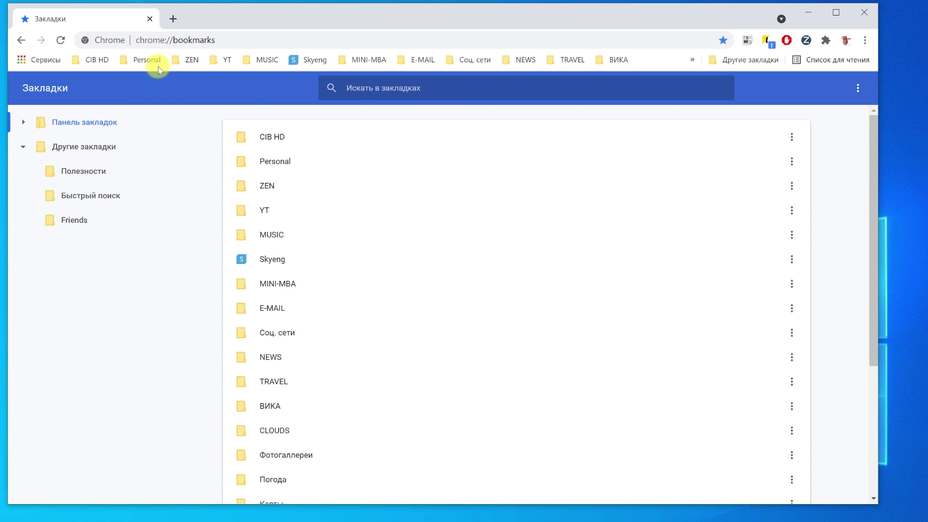
# Check the contents of the ZEN and YT folders on Chrome's bookmarks bar
pyautogui.click(187, 62)
pyautogui.click(187, 62)
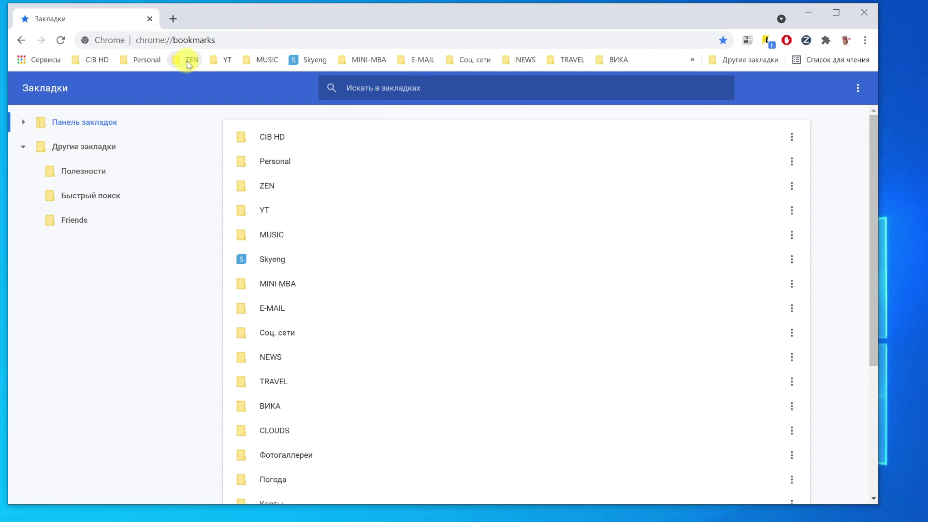
pyautogui.click(189, 62)
pyautogui.moveTo(264, 125)
pyautogui.mouseDown()
pyautogui.moveTo(239, 140)
pyautogui.moveTo(231, 55)
pyautogui.moveTo(238, 128)
pyautogui.moveTo(252, 132)
pyautogui.mouseUp()
pyautogui.click(227, 60)
pyautogui.click(186, 270)
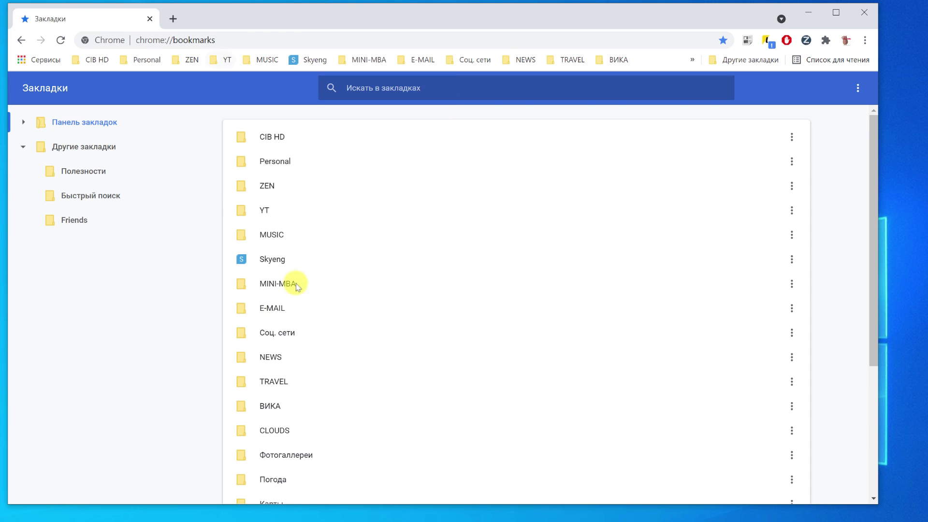
# Open the CLOUDS folder from the Панель закладок list and select its All files and folders - Box bookmark
pyautogui.scroll(-4, 290, 271)
pyautogui.doubleClick(273, 228)
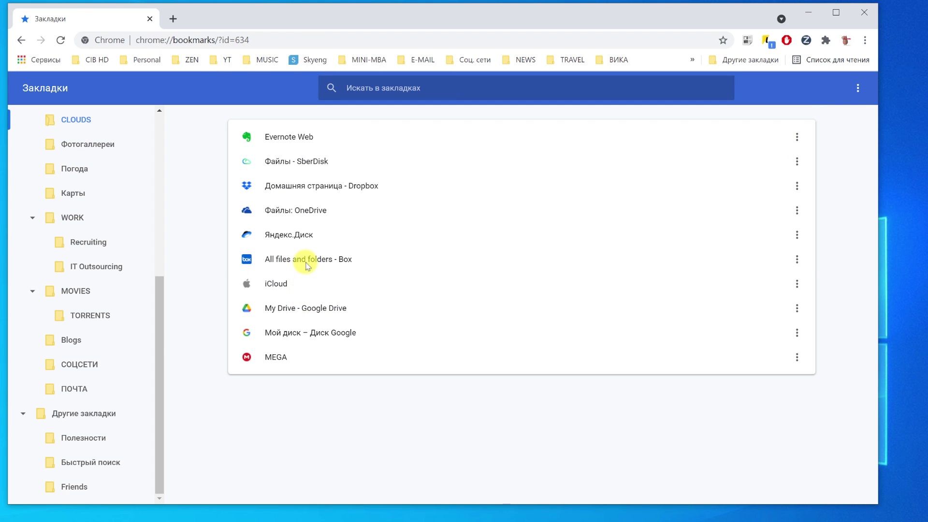
pyautogui.moveTo(306, 264)
pyautogui.mouseDown()
pyautogui.moveTo(307, 213)
pyautogui.moveTo(311, 269)
pyautogui.moveTo(133, 215)
pyautogui.moveTo(80, 164)
pyautogui.moveTo(245, 257)
pyautogui.moveTo(290, 261)
pyautogui.mouseUp()
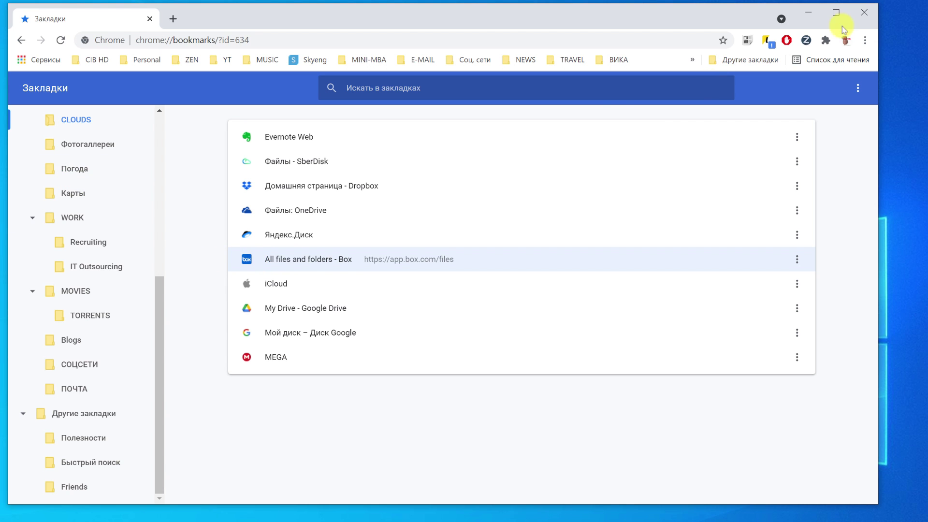
# Close Chrome and open the bookmark manager in Яндекс.Браузер with the Панель закладок tree expanded
pyautogui.click(854, 15)
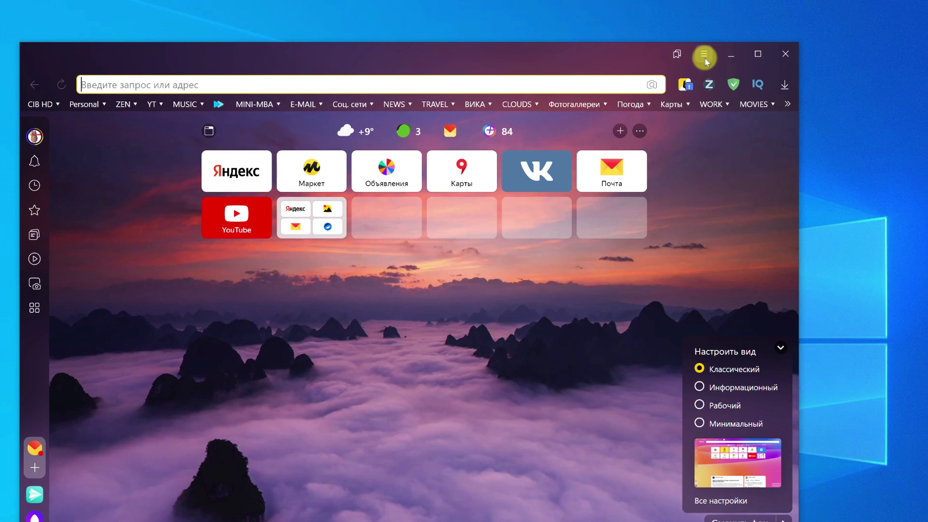
pyautogui.click(704, 54)
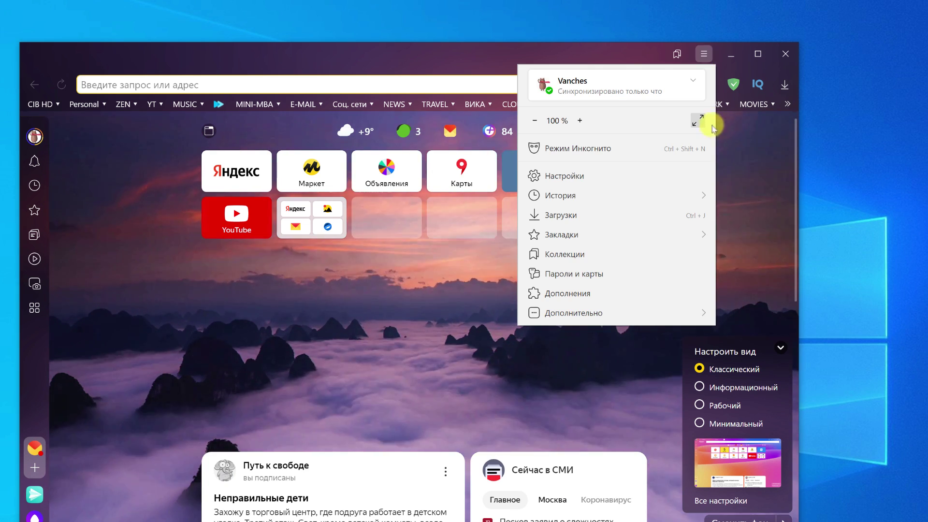
pyautogui.moveTo(677, 235)
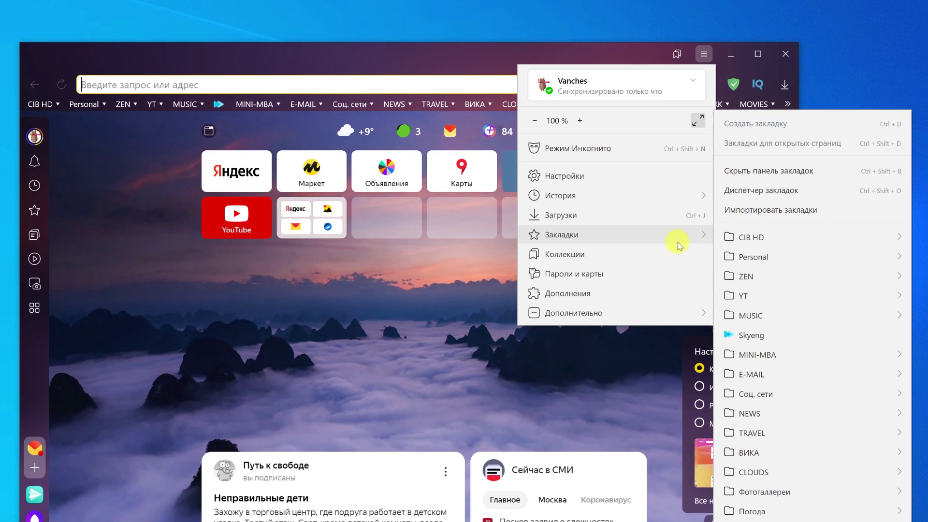
pyautogui.click(794, 193)
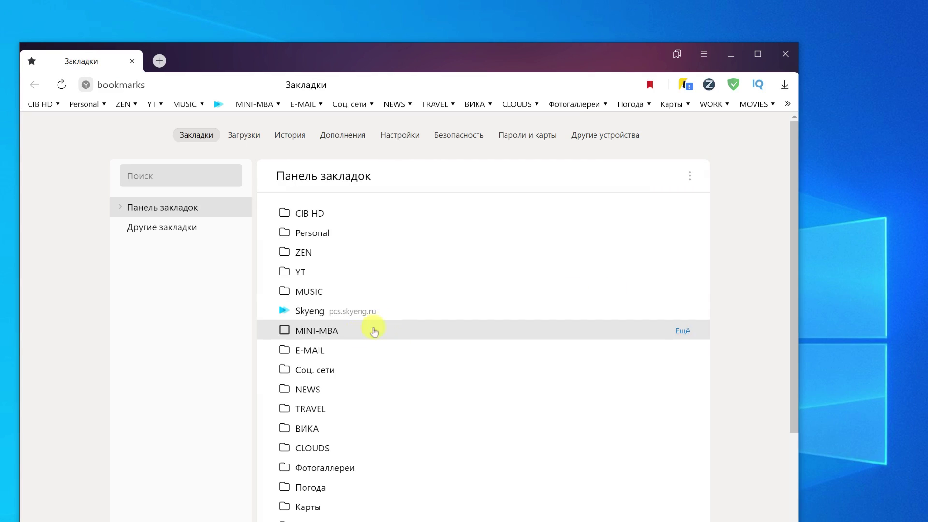
pyautogui.click(120, 206)
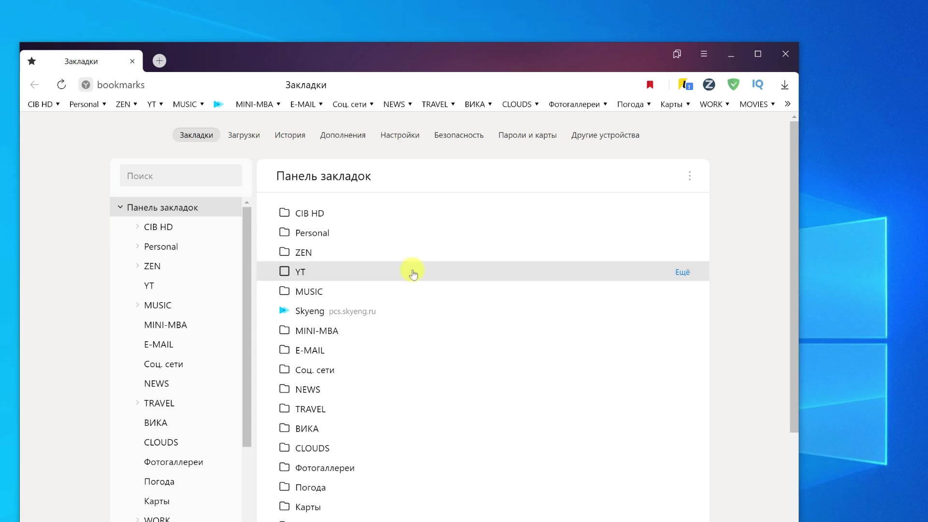
# Open the СБЕР folder inside ZEN, try moving the Компьютерные хитрости bookmark into the tree's ZEN folder, and collapse that branch
pyautogui.doubleClick(325, 252)
pyautogui.doubleClick(326, 252)
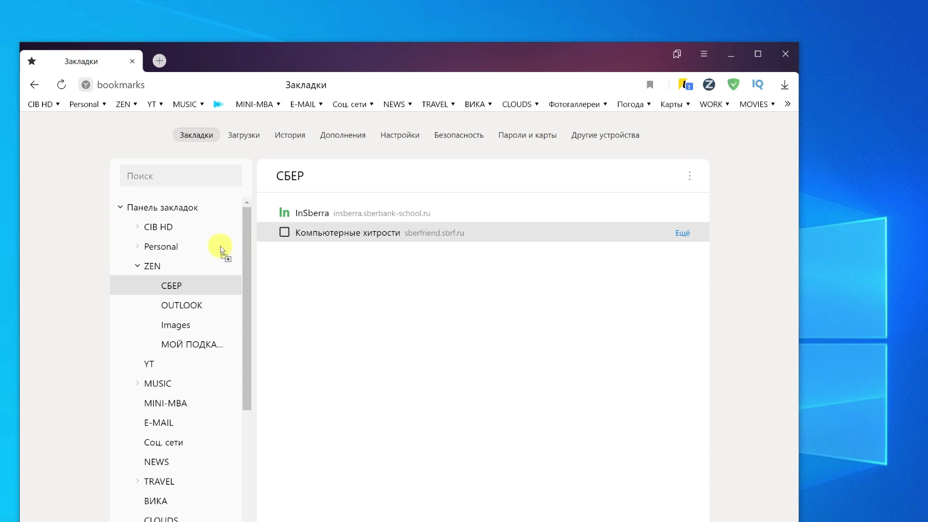
pyautogui.moveTo(221, 250); pyautogui.dragTo(145, 275)
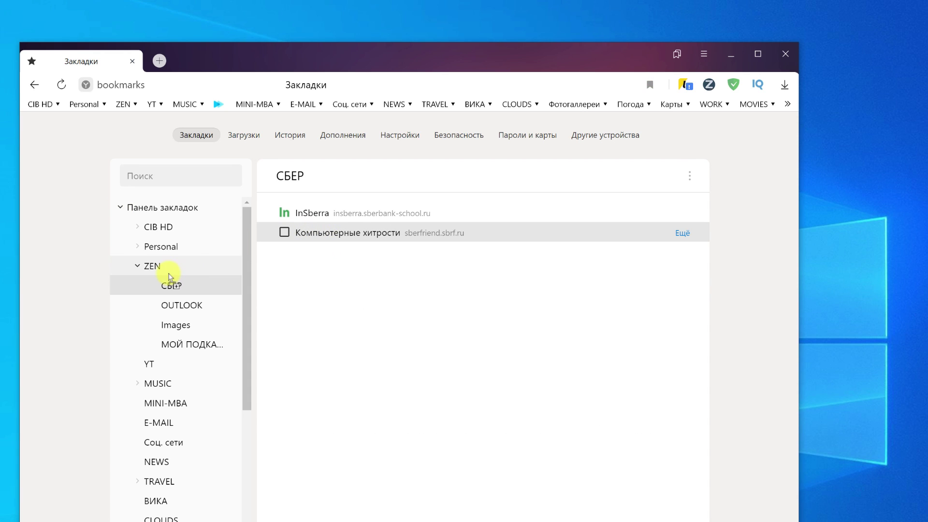
pyautogui.click(138, 268)
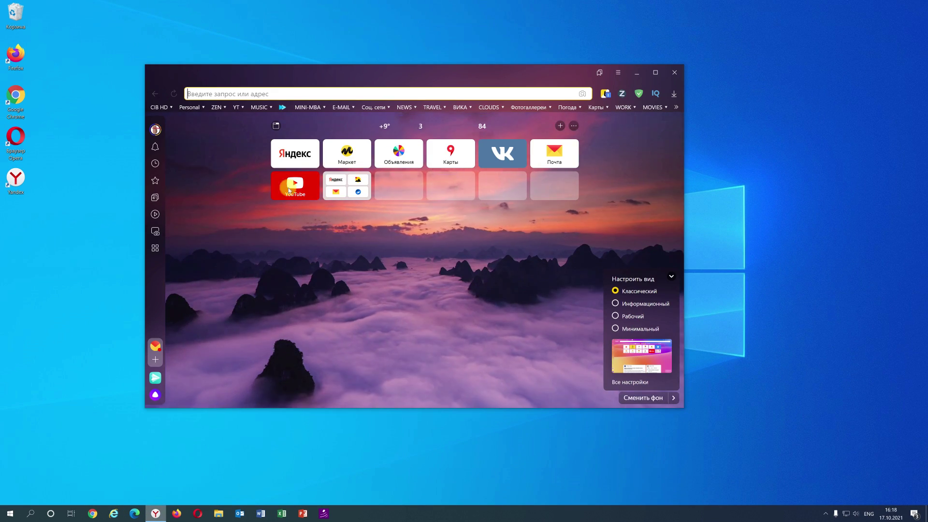
# View the bookmarks in the Personal and ZEN folders on Яндекс.Браузер's bookmarks bar
pyautogui.click(198, 108)
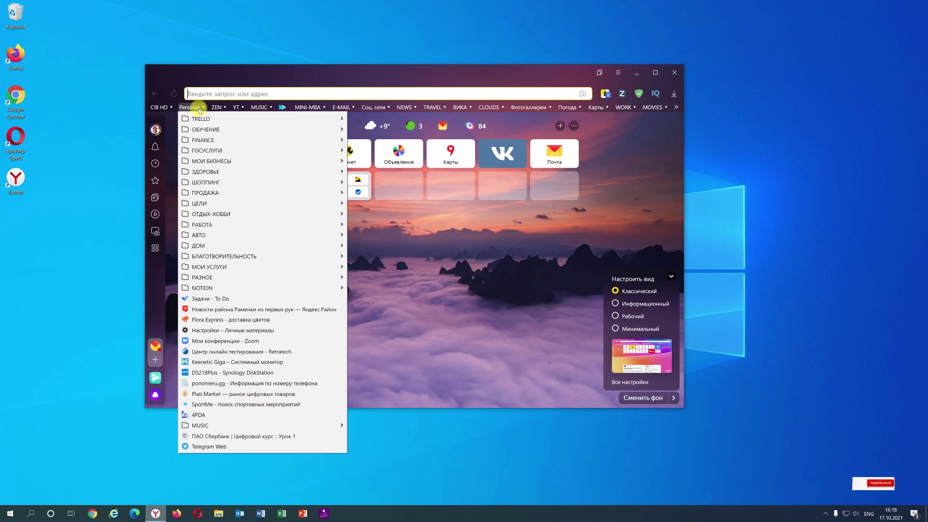
pyautogui.moveTo(201, 127)
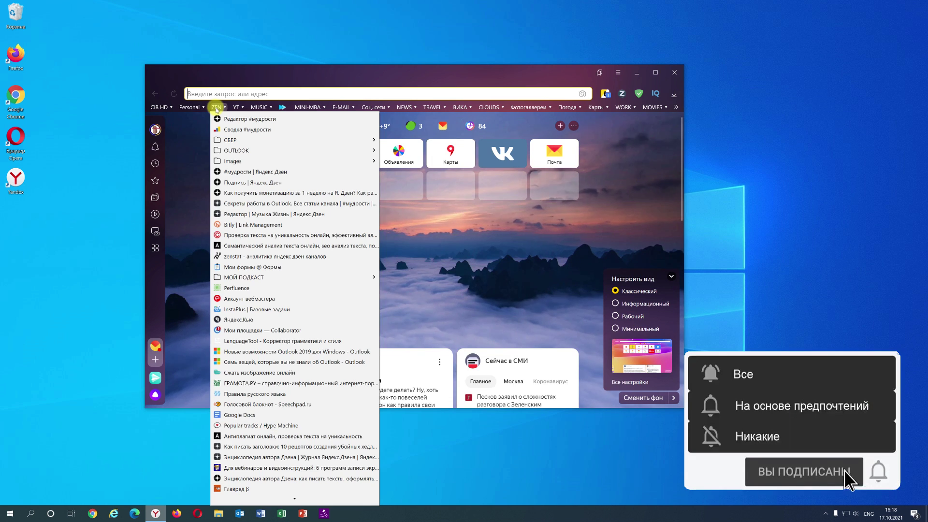
pyautogui.click(216, 108)
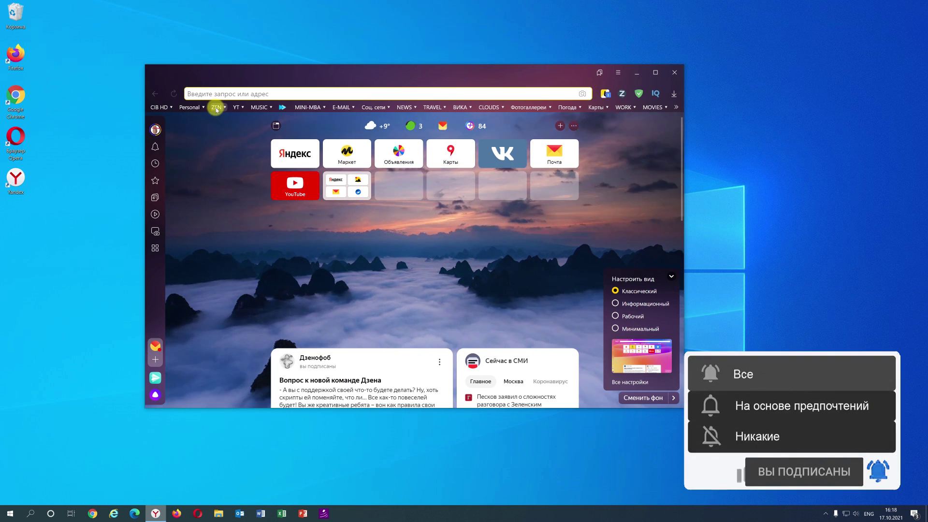